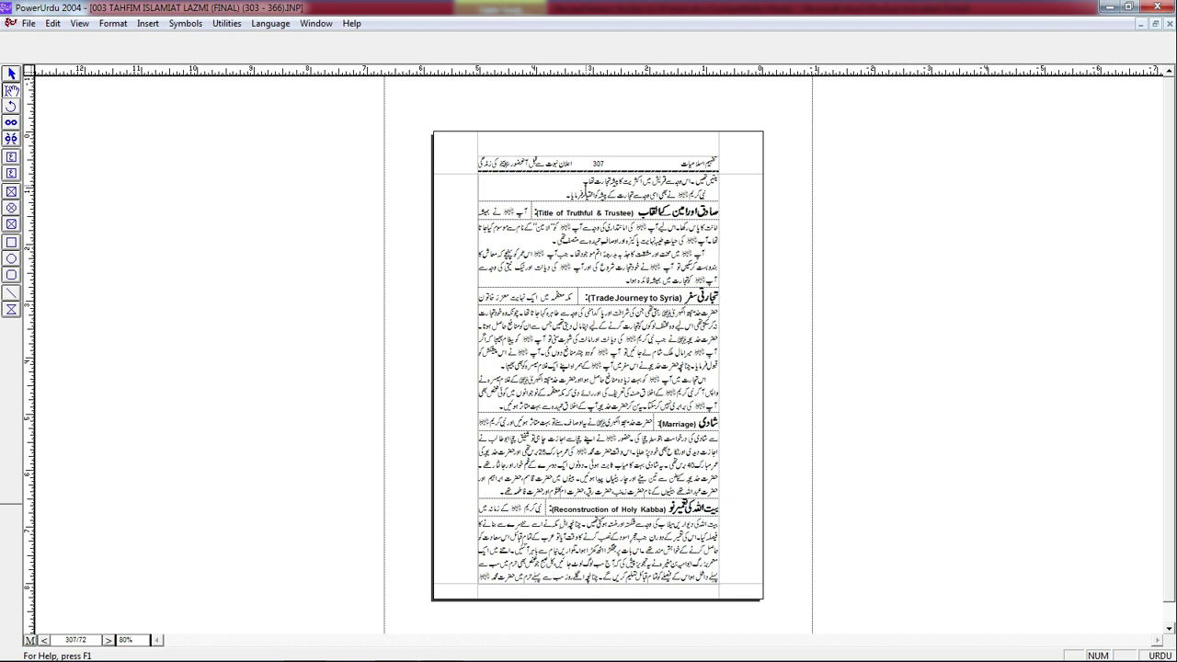
Step: Draw a text box about 2.22 by 7.25 inches over half of page 307's text area and select it
left_click(11, 172)
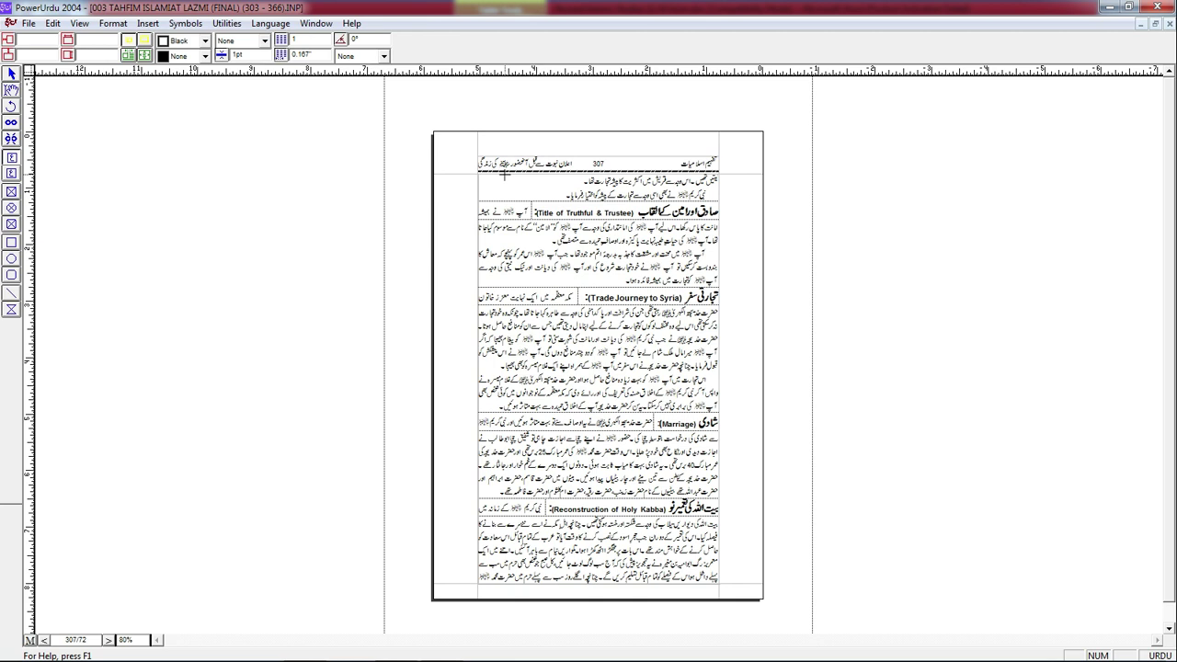
left_click_drag(504, 175, 606, 577)
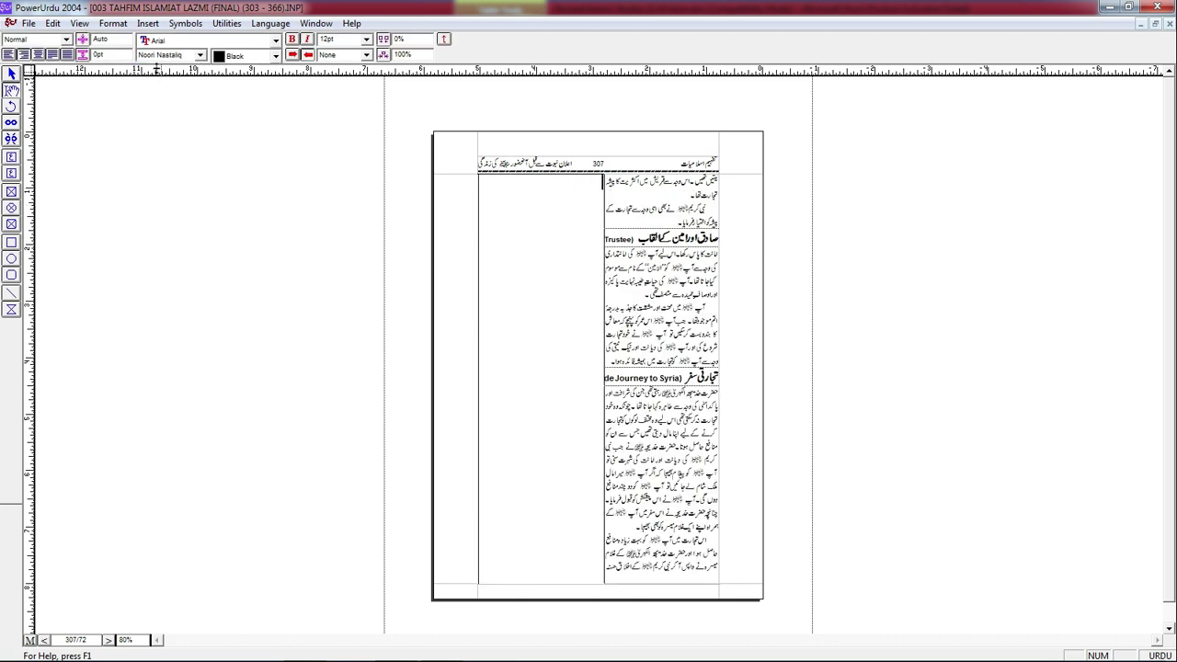
left_click(11, 74)
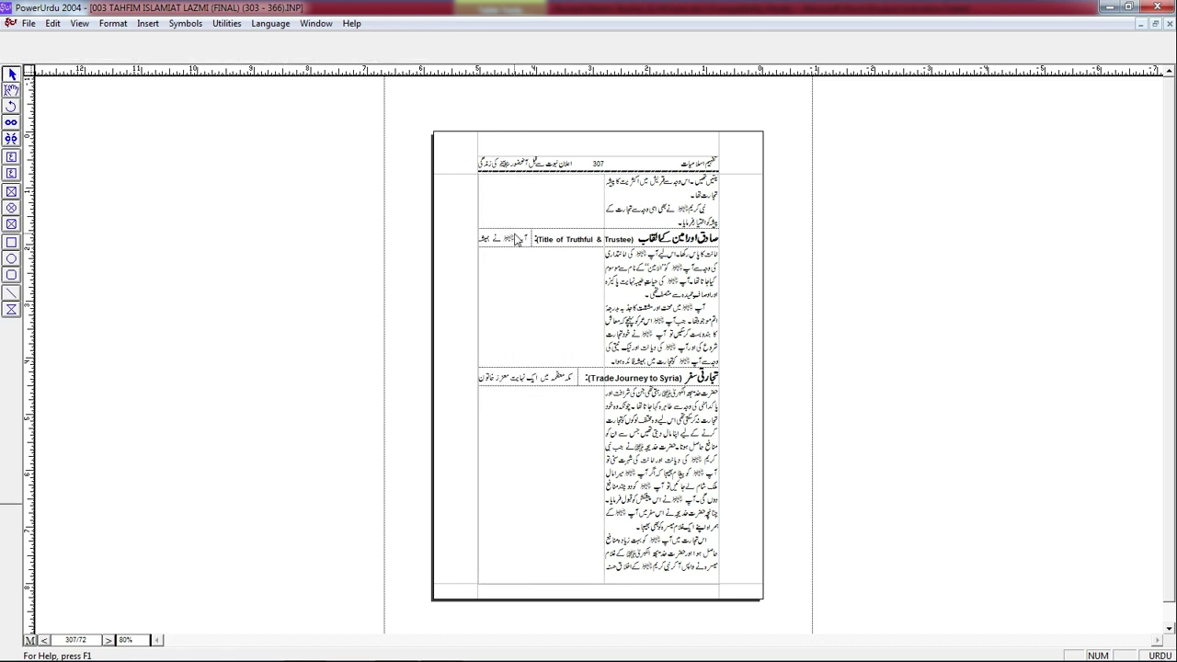
left_click(519, 234)
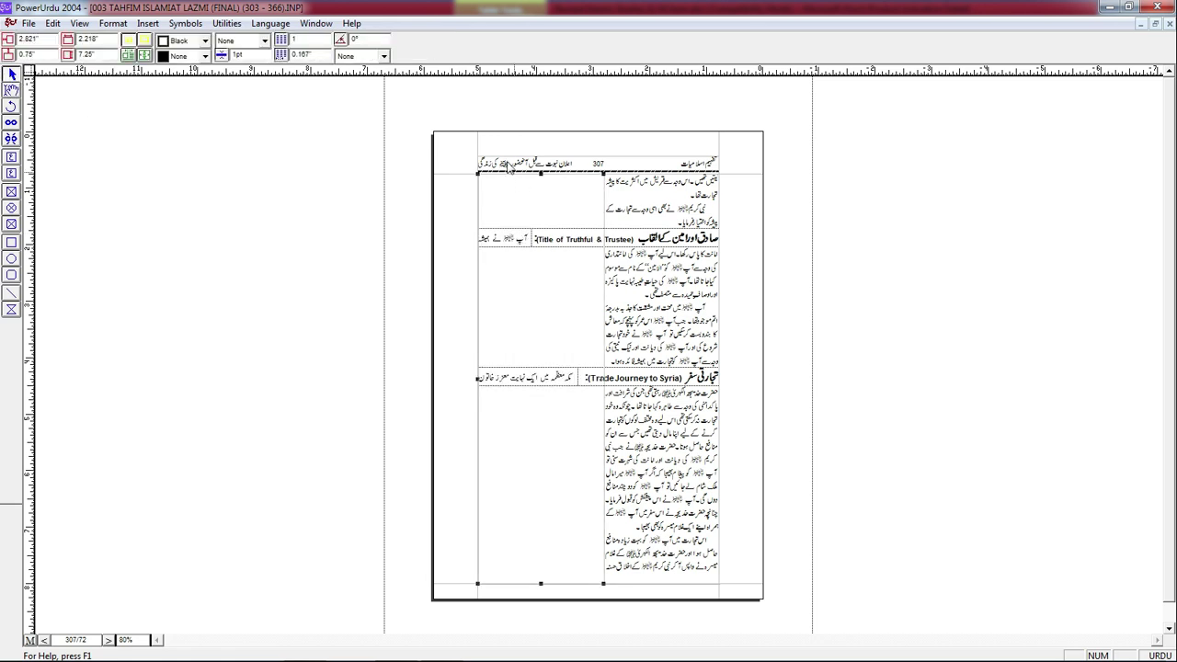
double_click(95, 55)
key("BackSpace")
left_click(499, 203)
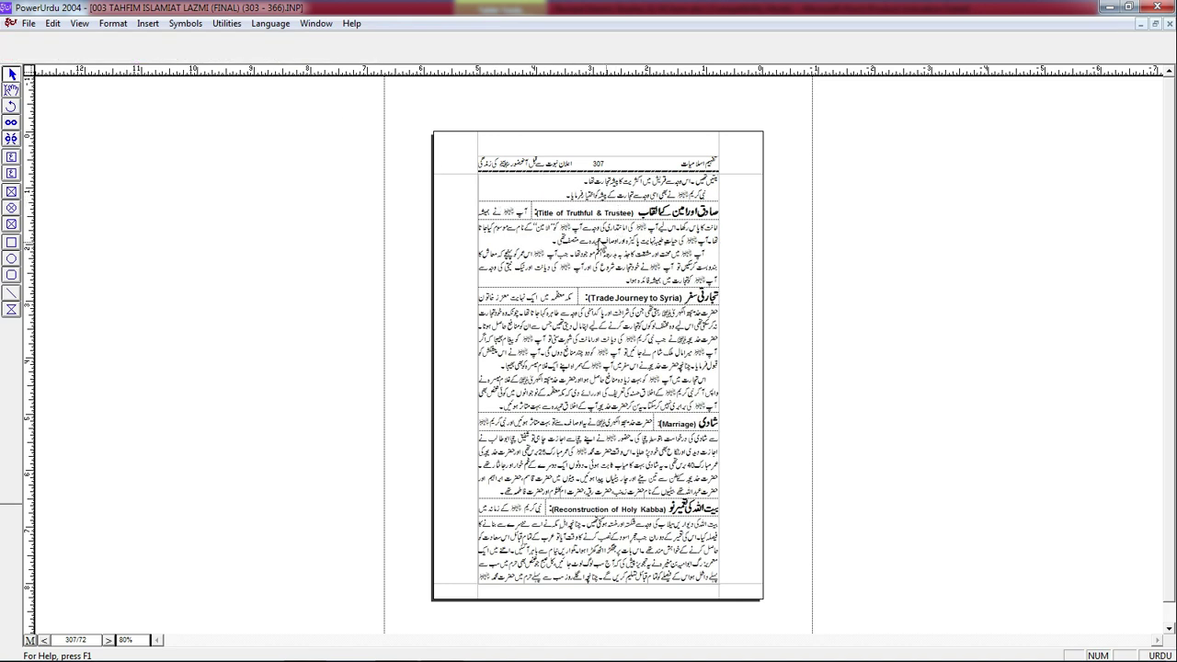
Step: Create a new A5 (148 x 210 mm) document, keeping the other default settings
left_click(653, 267)
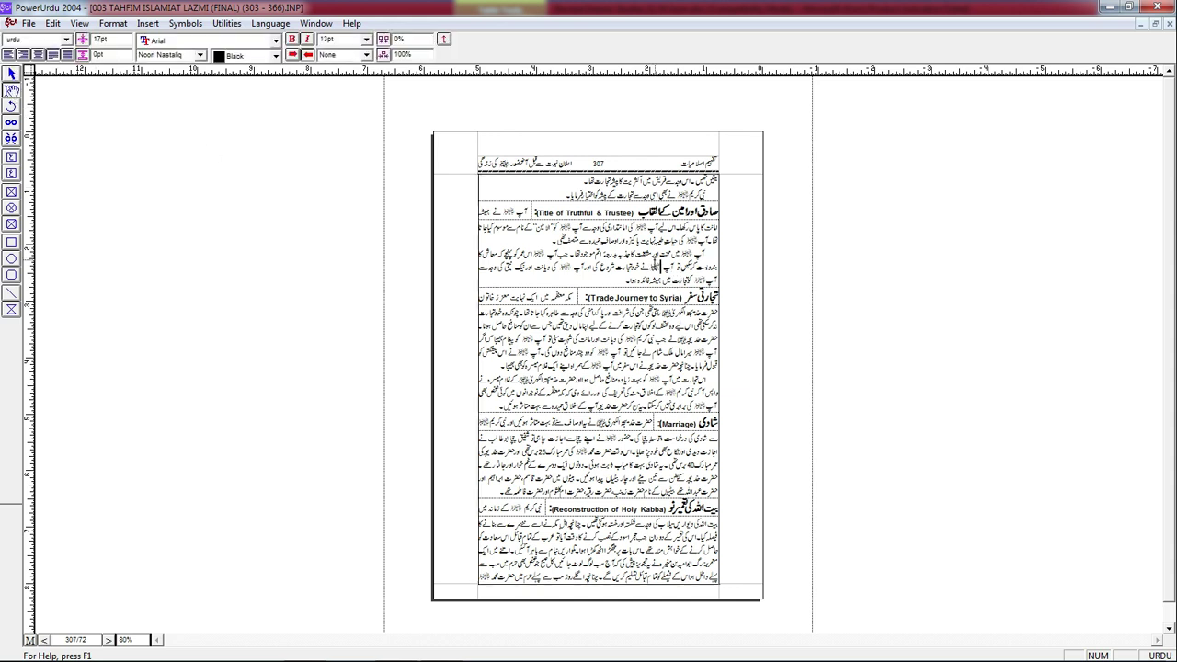
key("ctrl+n")
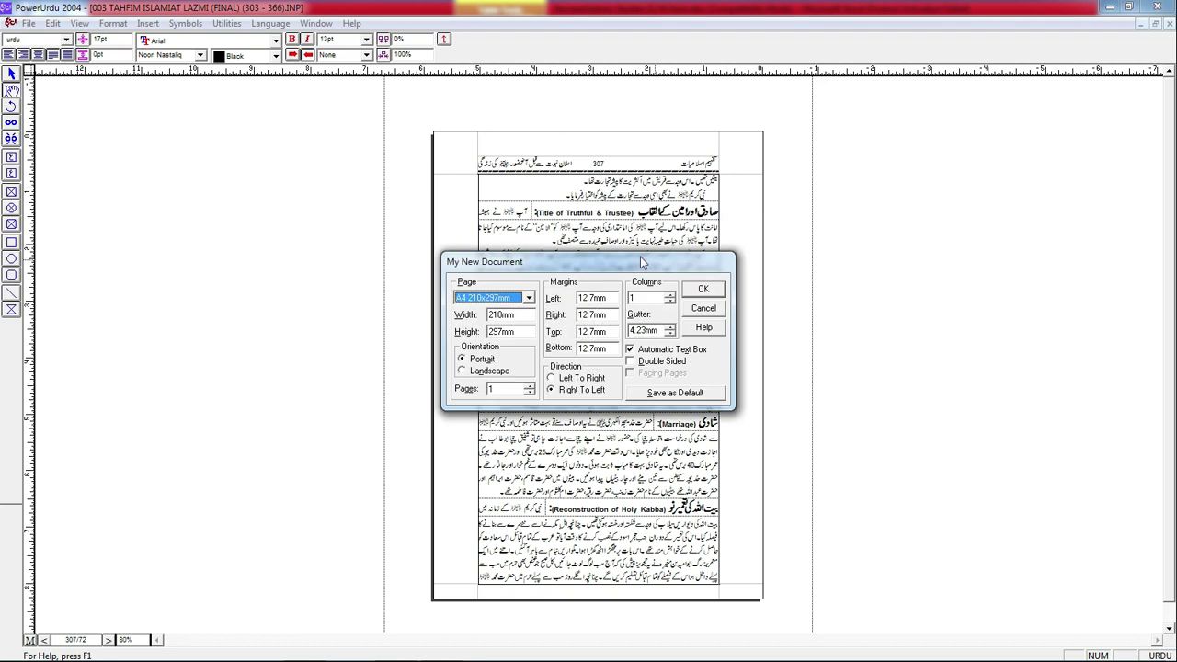
left_click(503, 304)
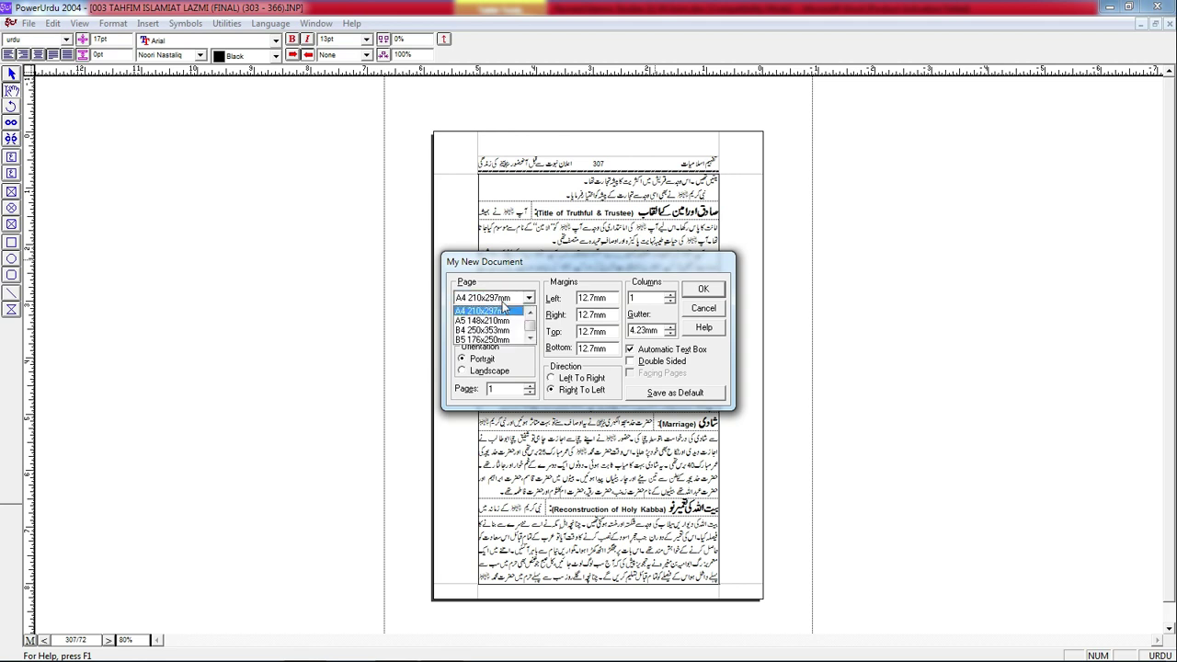
left_click(485, 320)
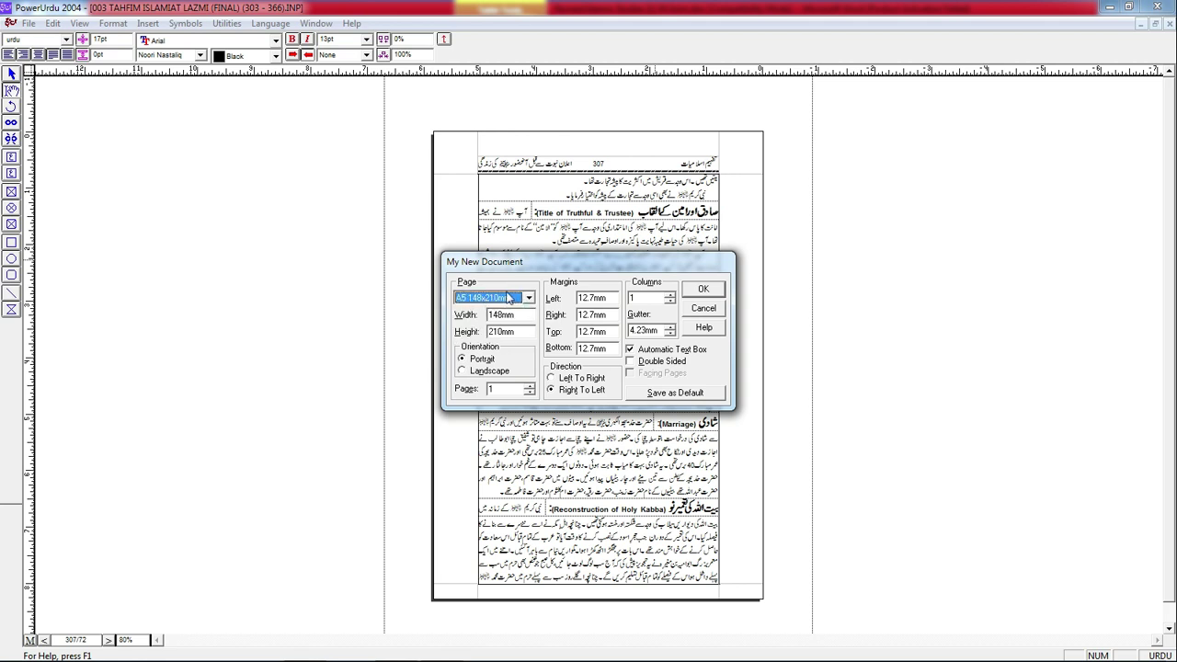
left_click(704, 290)
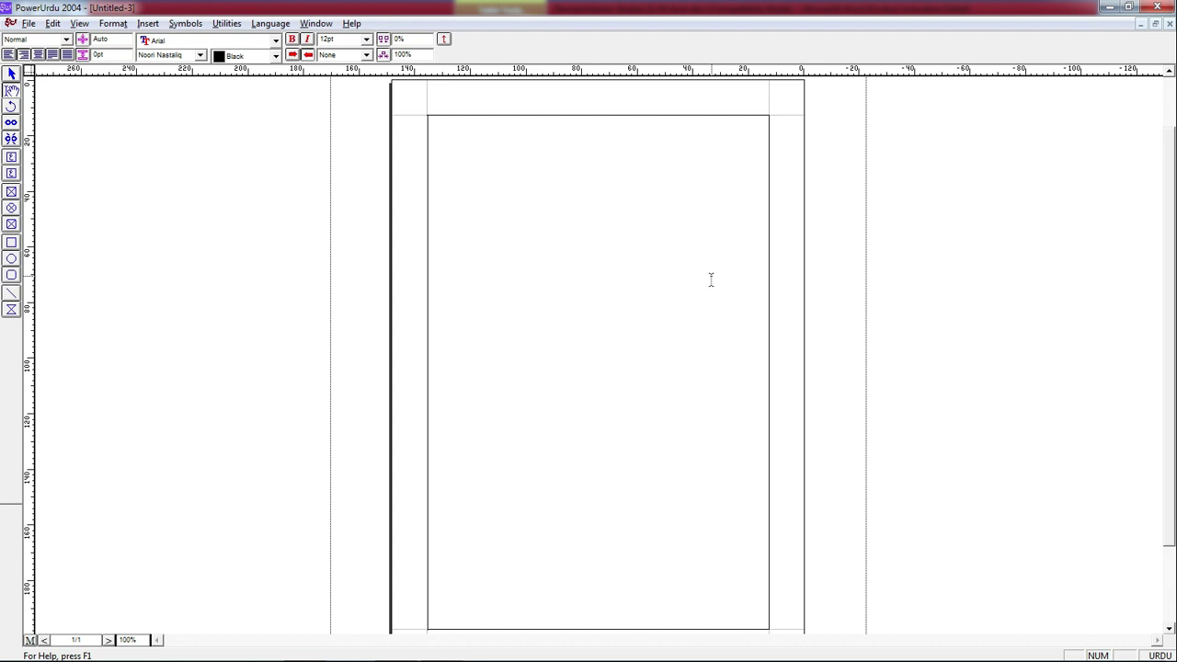
Step: Examine the new document's page size and margins in its page setup, then close it without changes
key("alt+o")
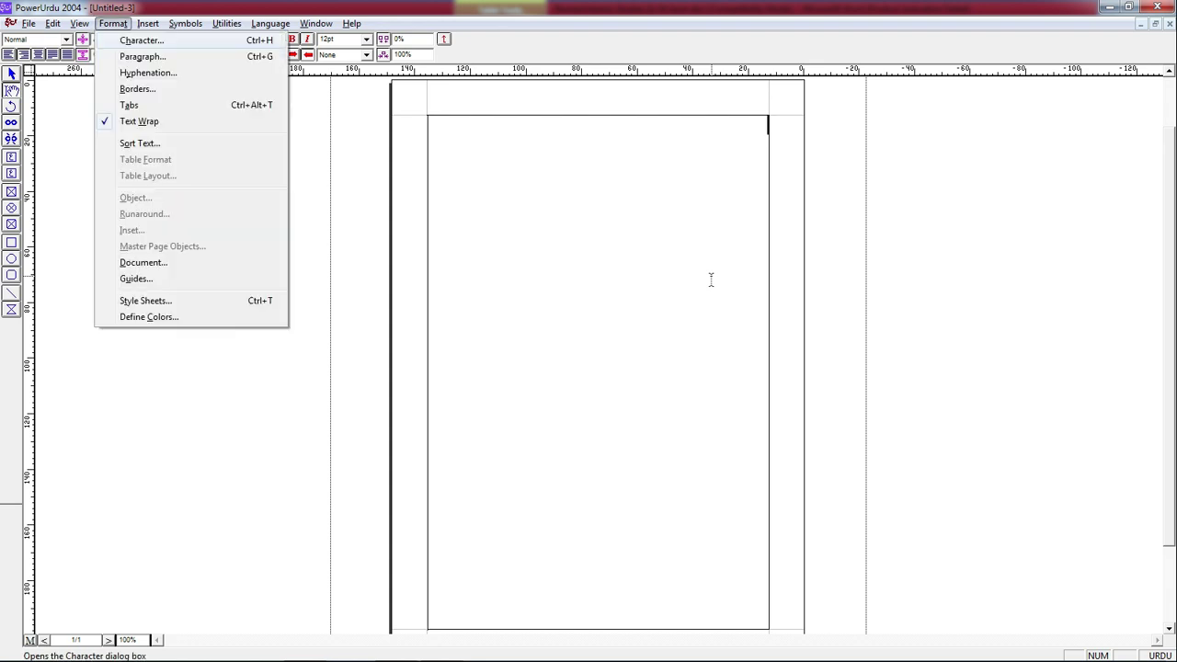
key("d")
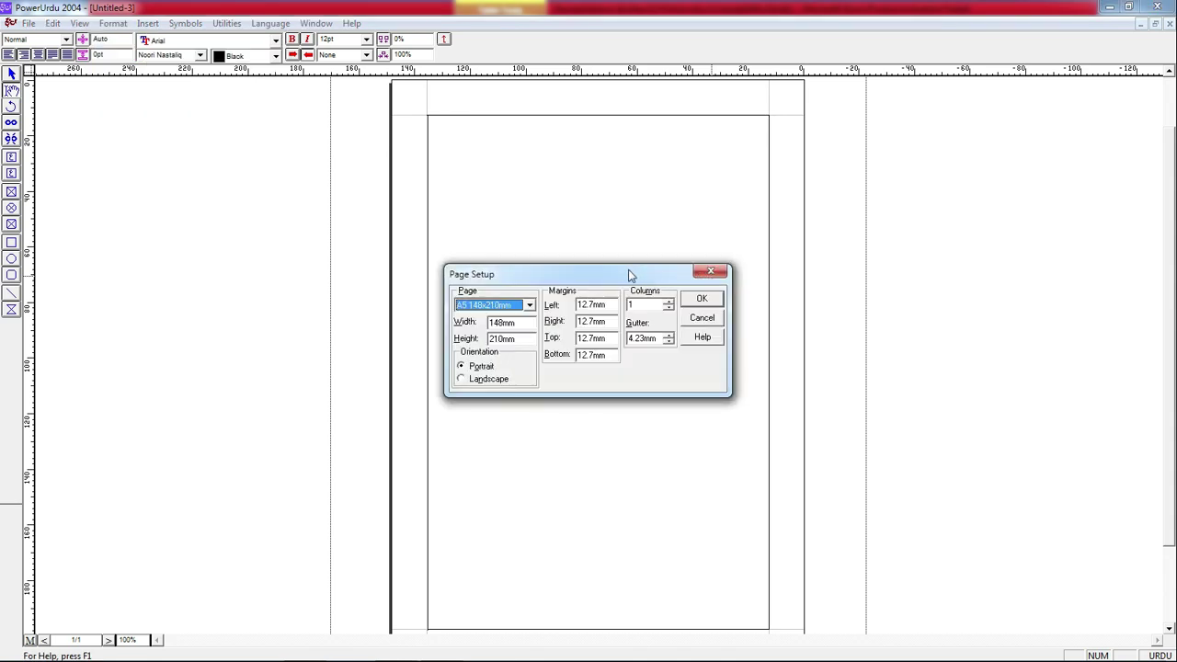
left_click_drag(628, 270, 619, 217)
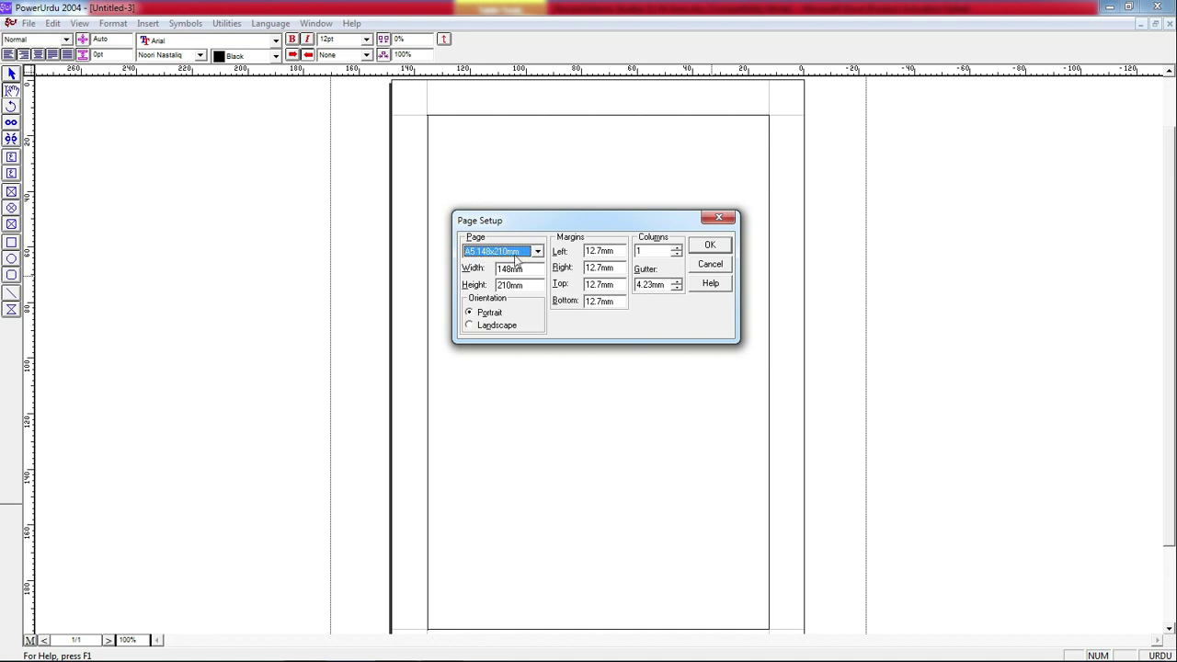
left_click(719, 218)
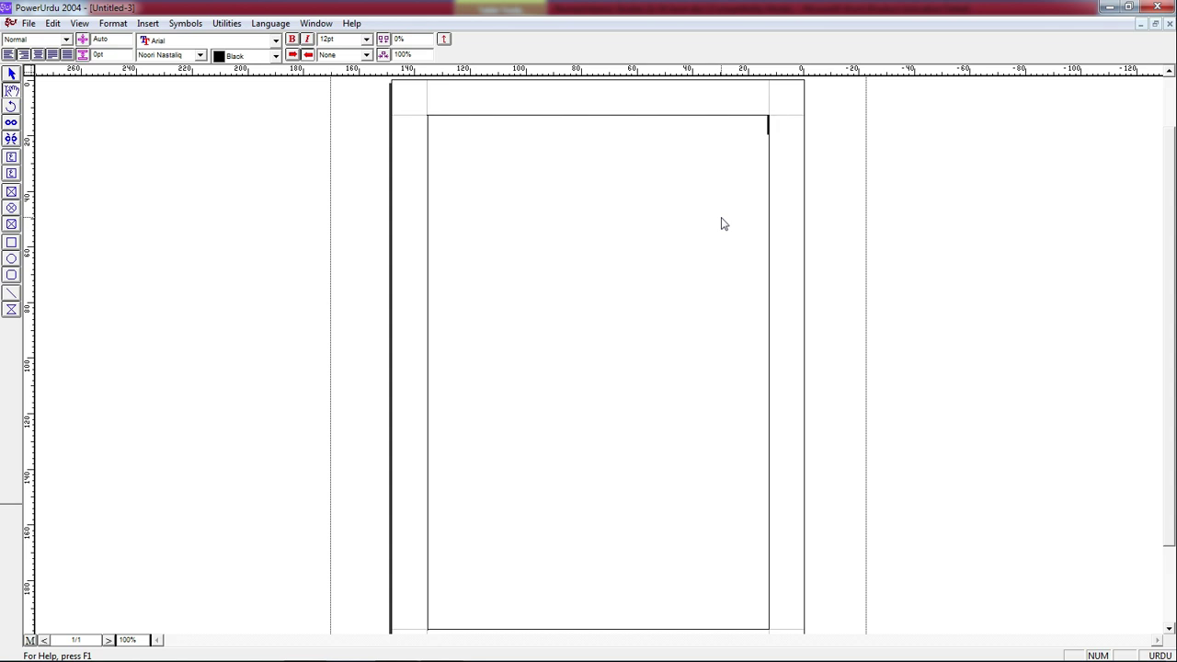
Step: Set the document's general measurement units to inches
key("ctrl+y")
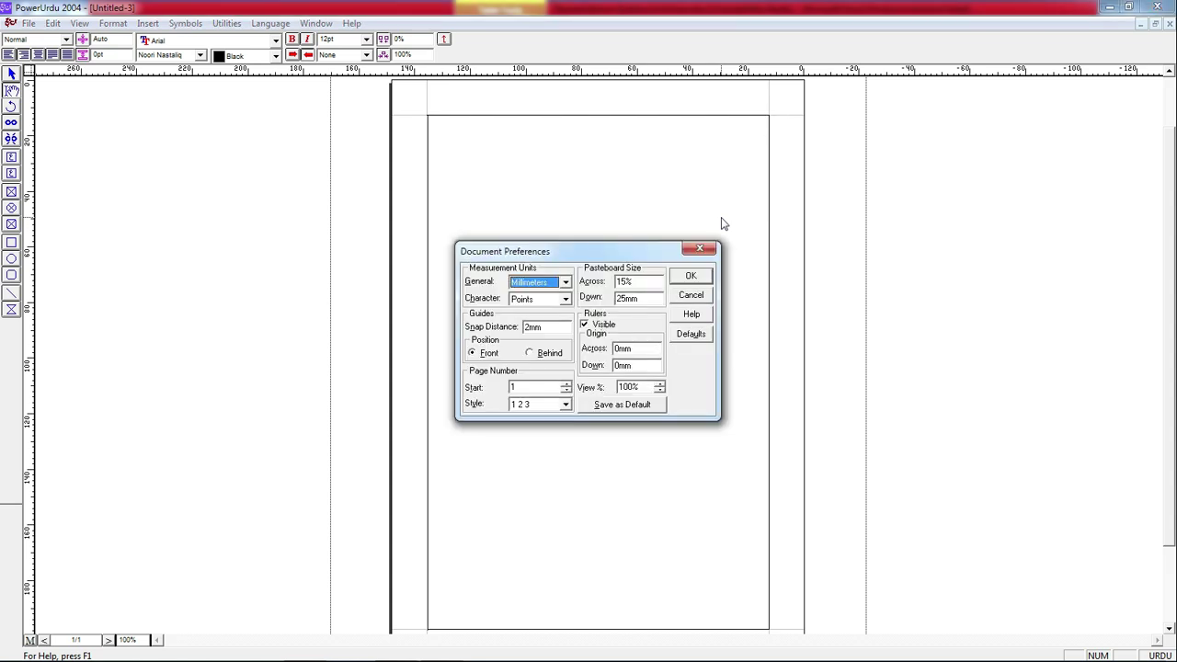
left_click(539, 288)
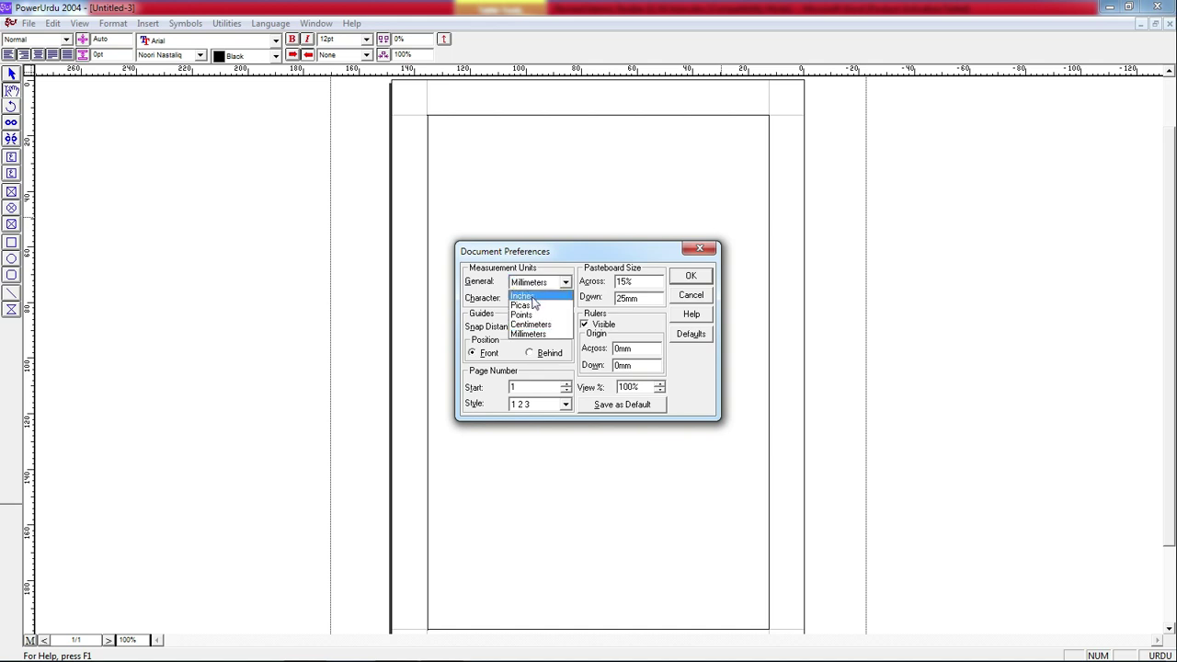
left_click(532, 296)
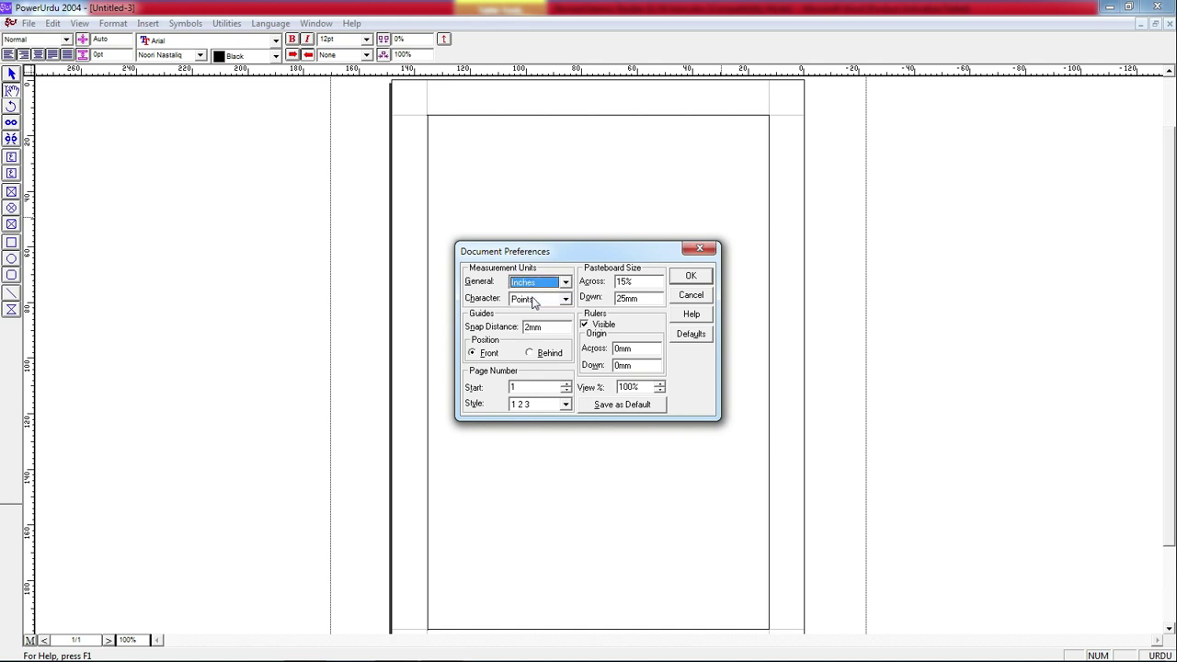
left_click(691, 278)
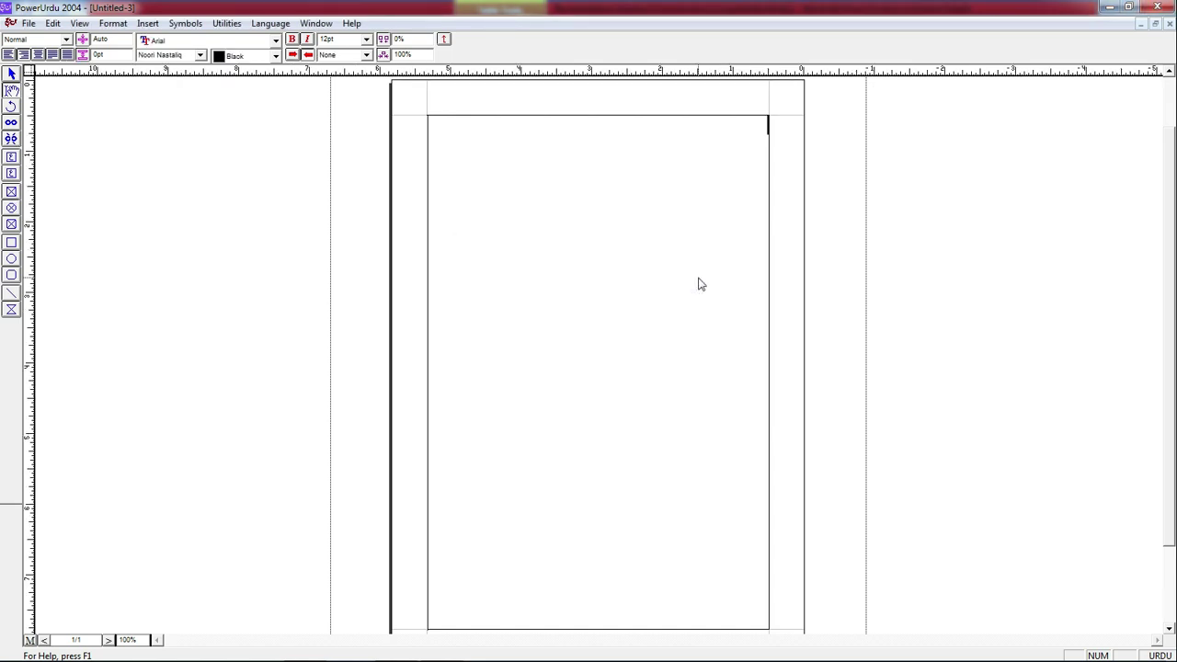
Step: Open the document's page setup clear of the page, then switch to the Calculator and clear its display
key("alt+o")
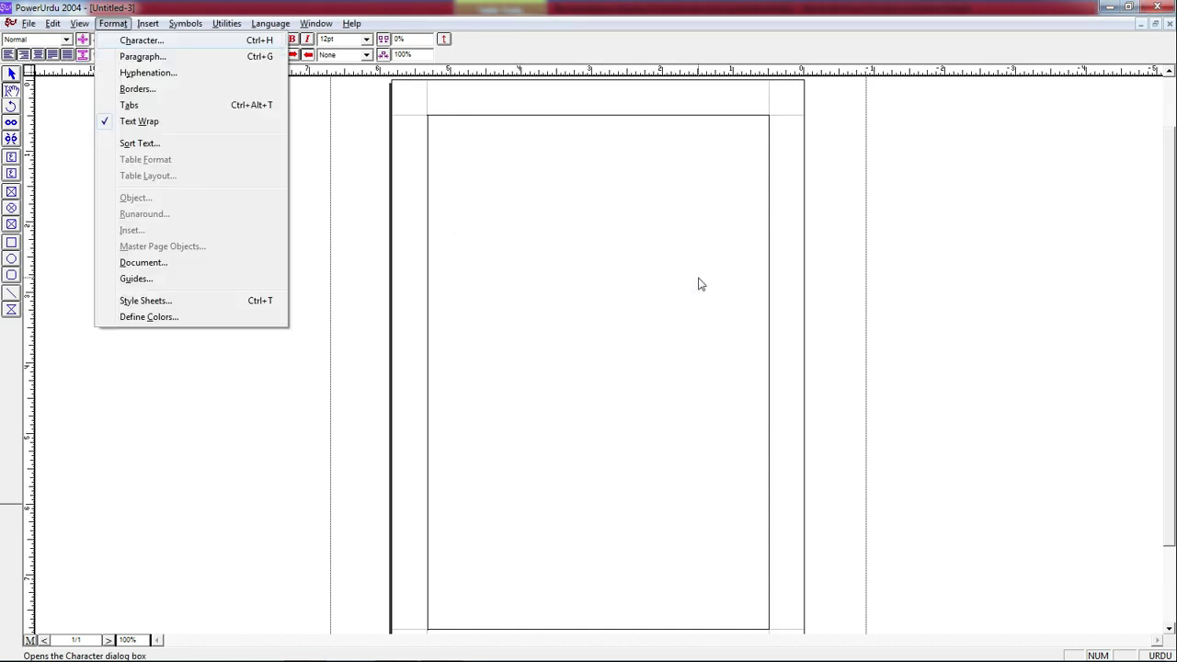
key("d")
left_click_drag(578, 277, 566, 192)
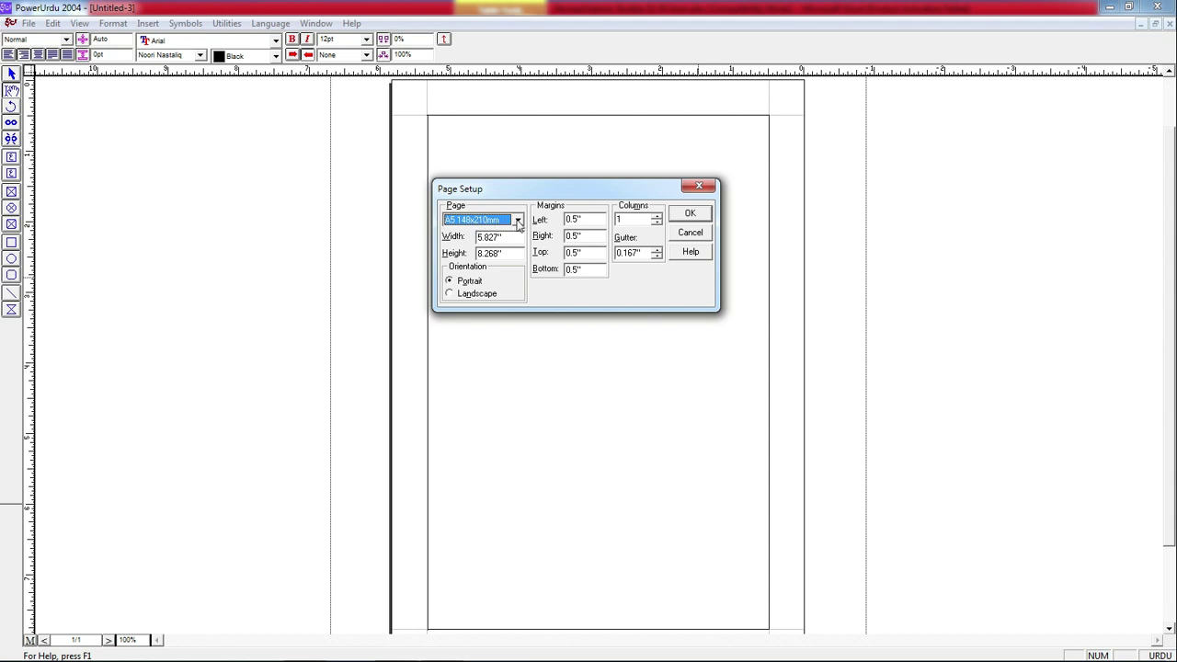
left_click_drag(550, 190, 419, 221)
left_click_drag(489, 235, 442, 256)
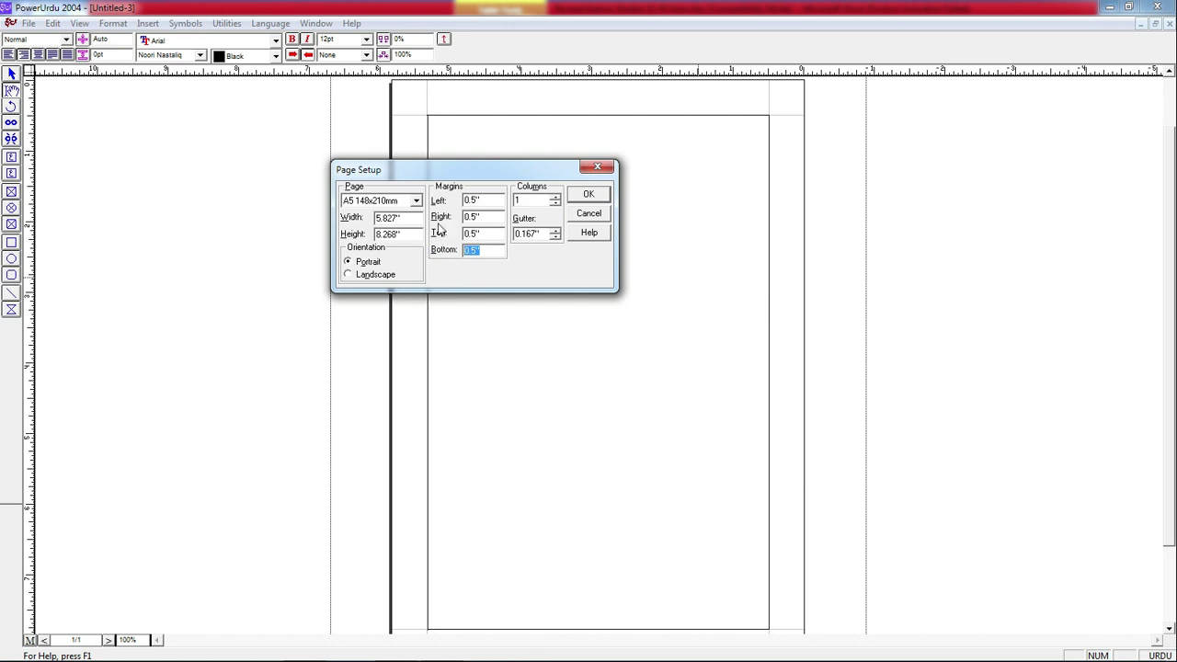
left_click_drag(449, 170, 343, 161)
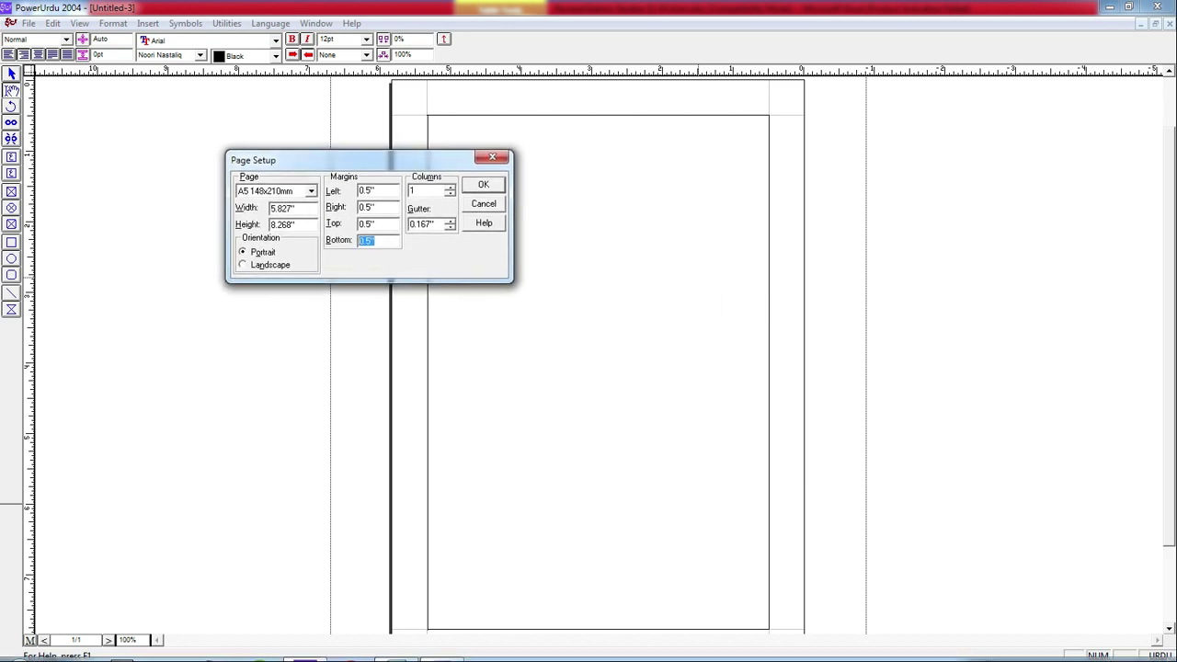
mouse_move(395, 648)
left_click(441, 649)
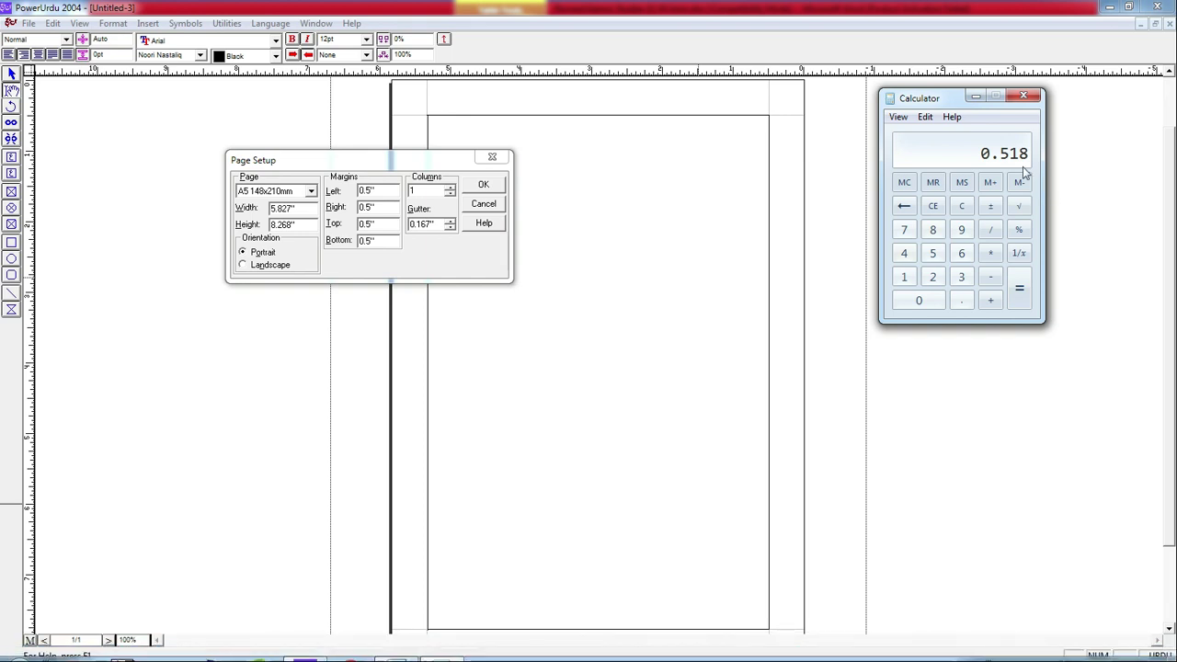
left_click(962, 205)
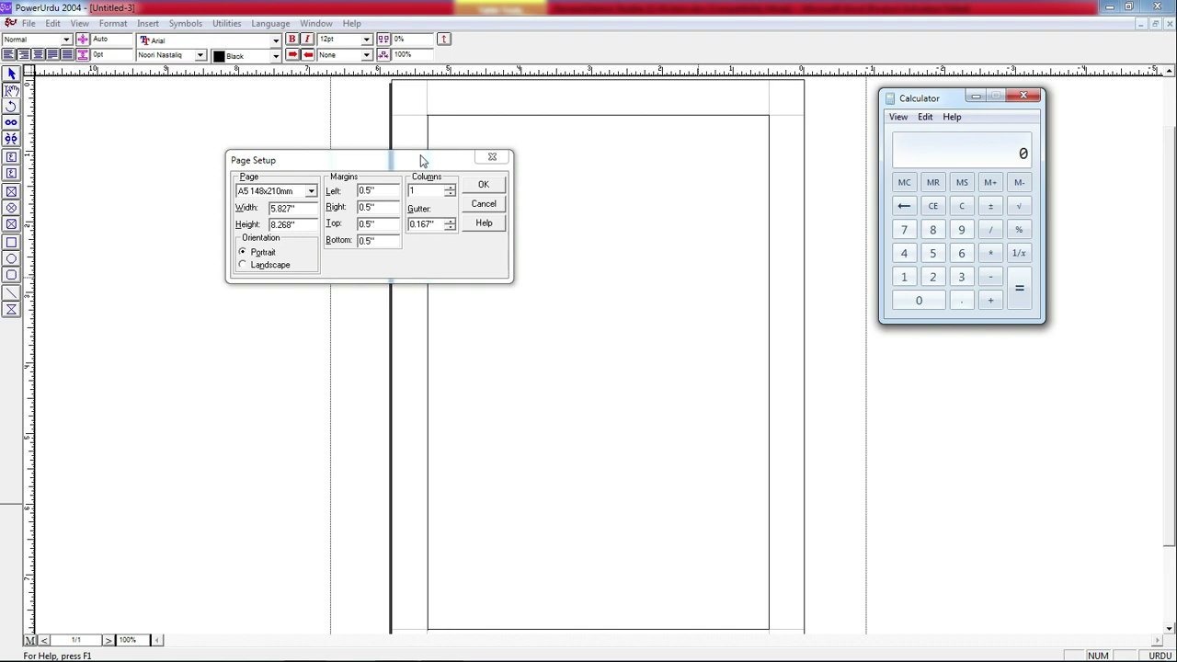
Step: Calculate the side margin in the Calculator by subtracting 4 from the 5.827-inch page width and dividing the result by 2
left_click(291, 209)
left_click_drag(292, 209, 268, 209)
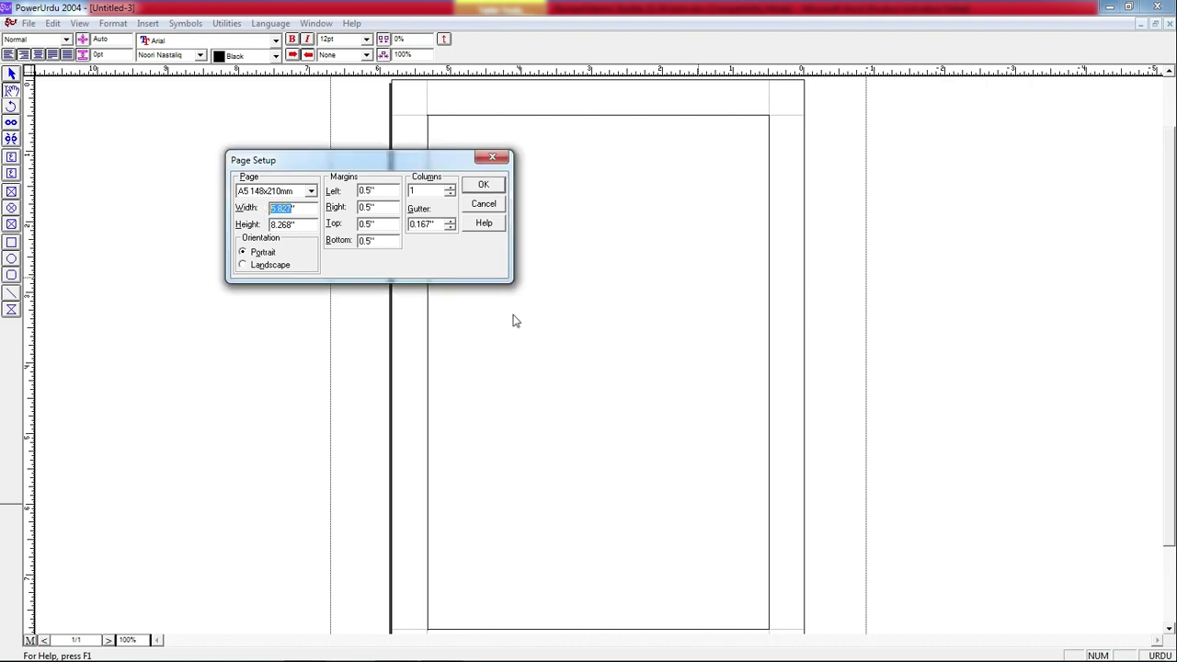
left_click_drag(292, 210, 255, 209)
left_click(295, 209)
left_click(296, 210)
double_click(268, 209)
key("XF86Calculator")
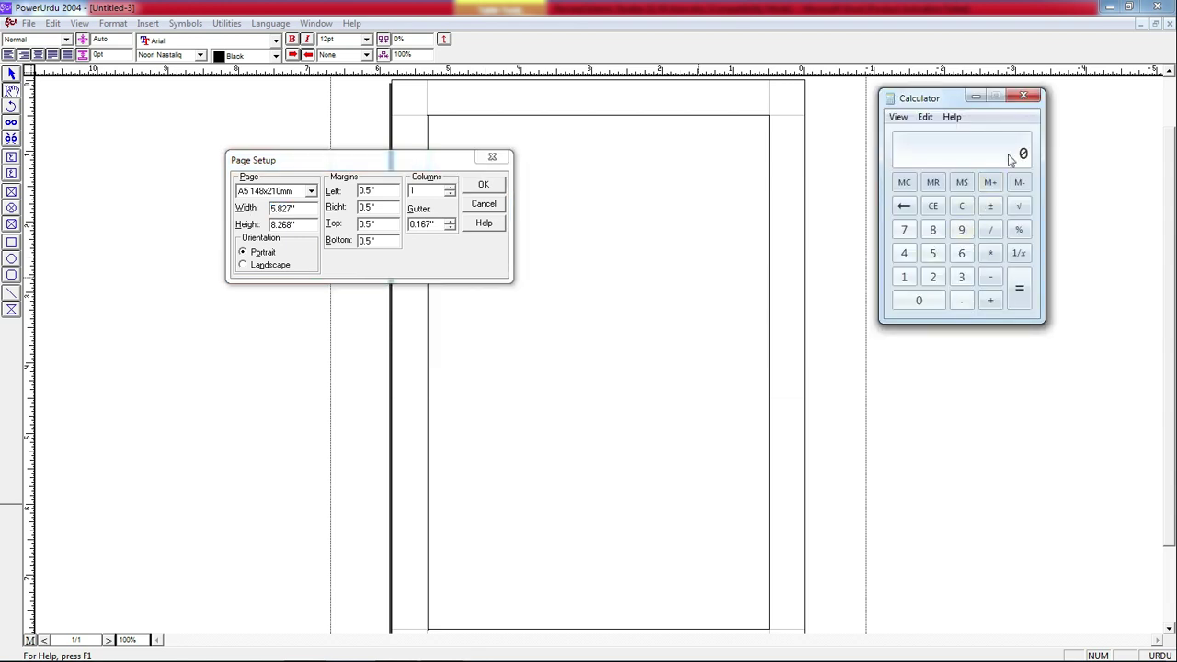
type("5.827")
left_click(992, 275)
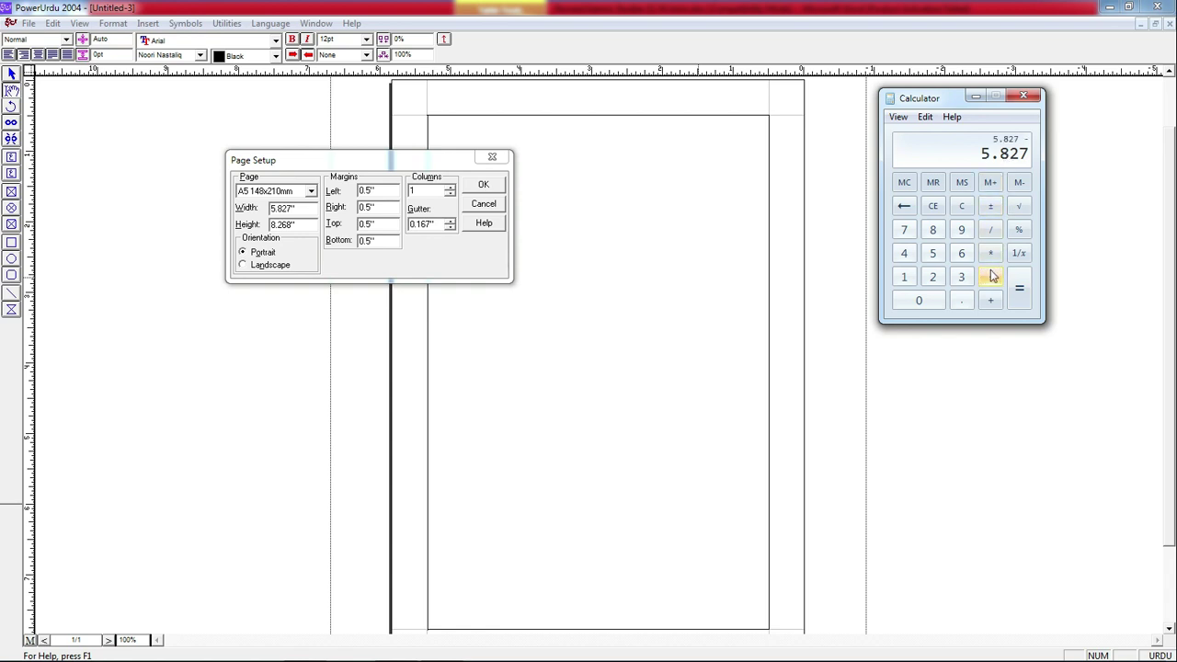
left_click(904, 253)
left_click(1019, 290)
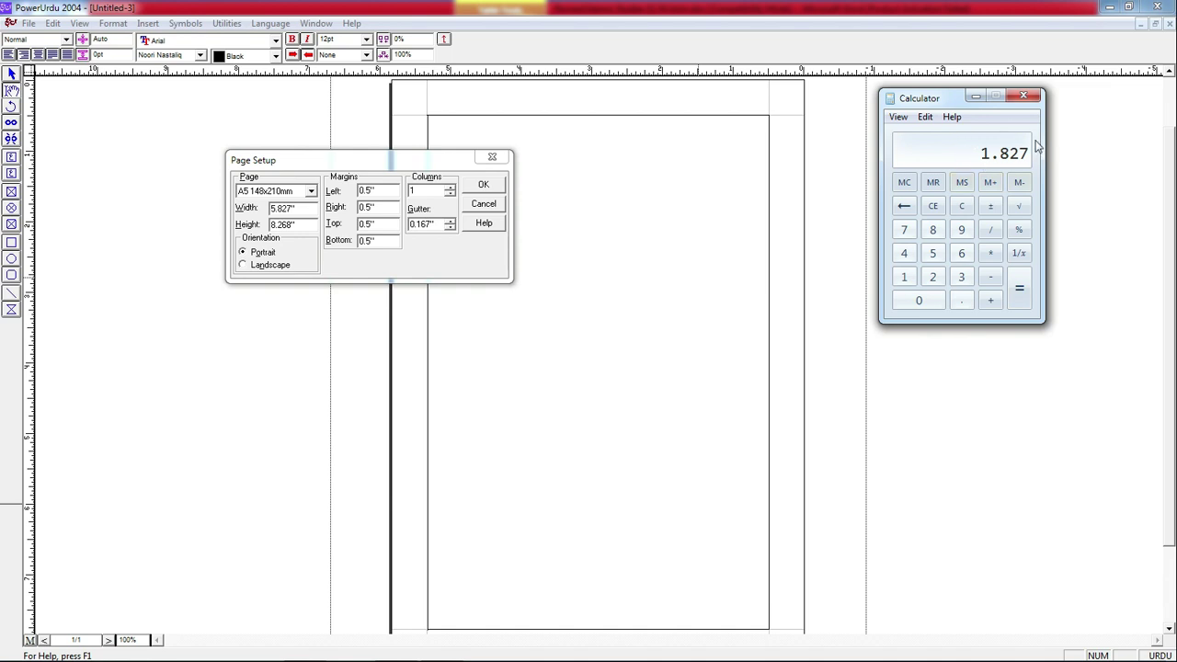
left_click(991, 234)
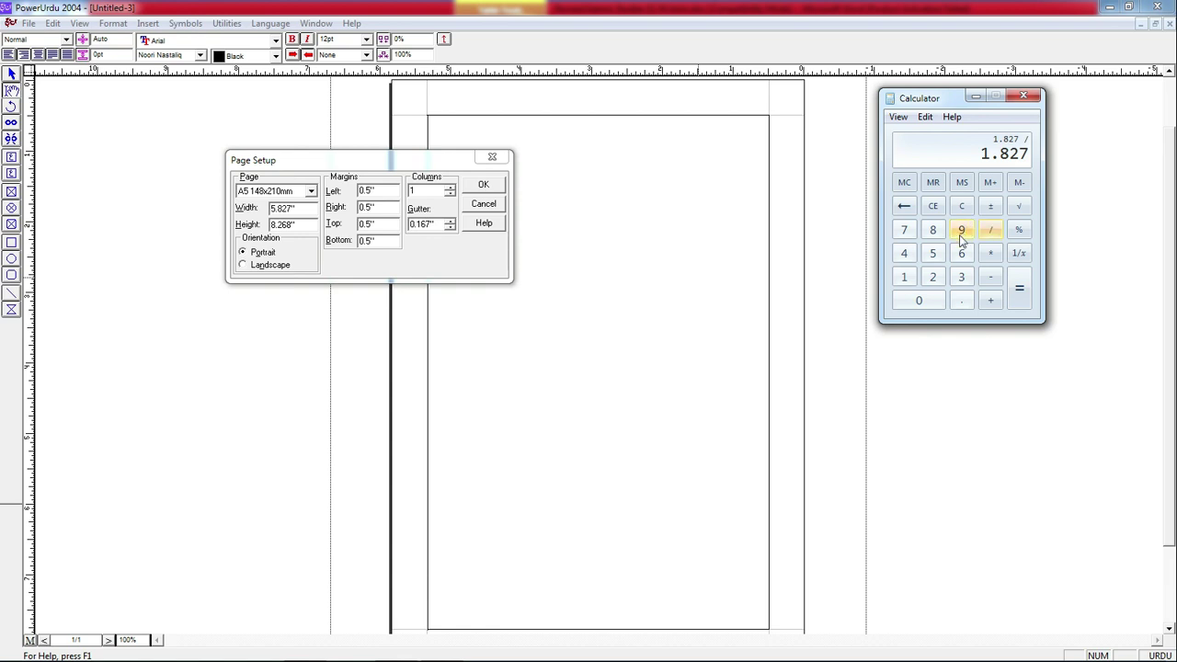
left_click(933, 281)
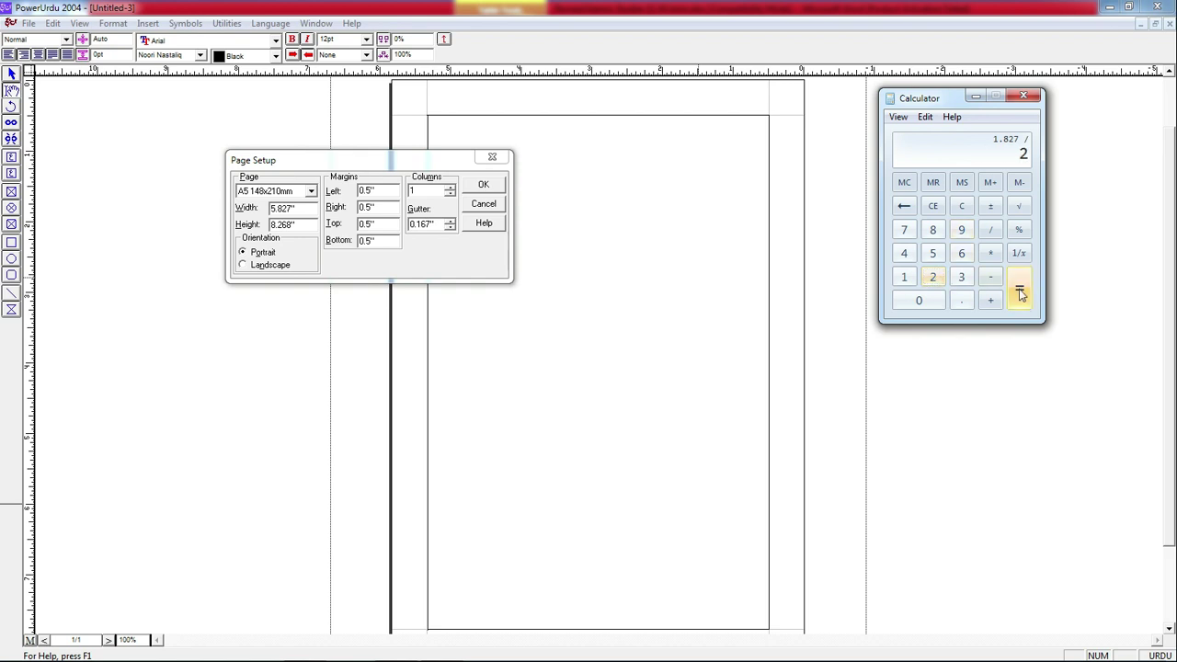
left_click(1021, 292)
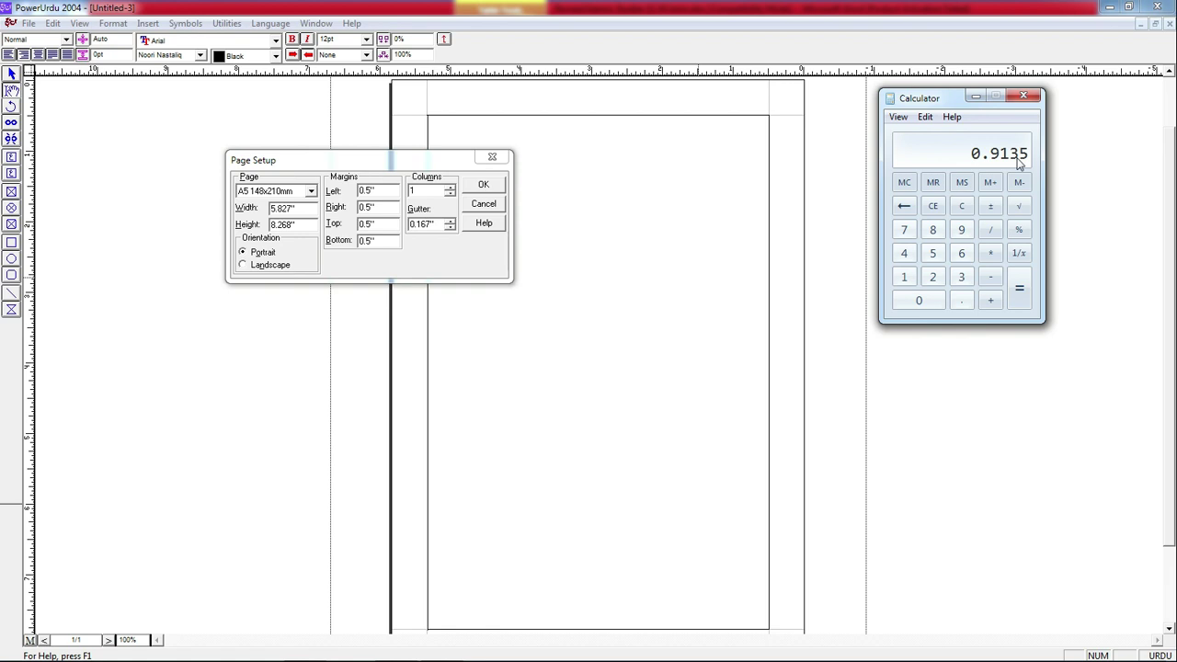
Step: Set the document's left and right margins to 0.9135 inches each and apply the page setup
left_click(368, 191)
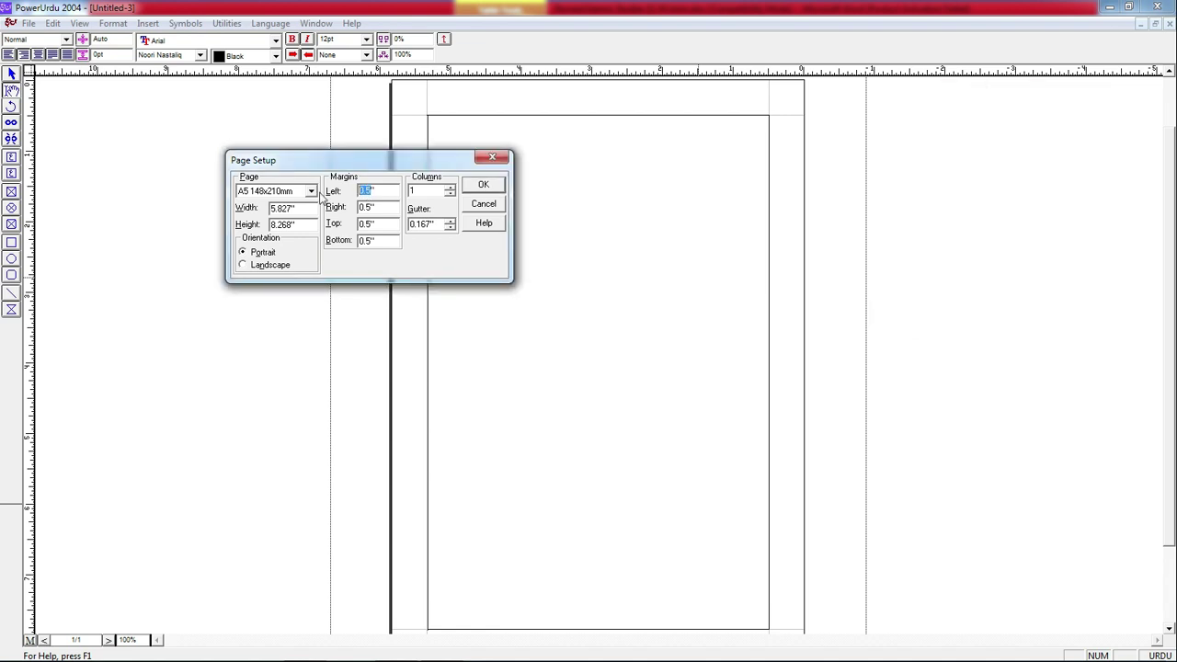
type("0.9135")
key("Tab")
type("0.9135")
key("alt+Tab")
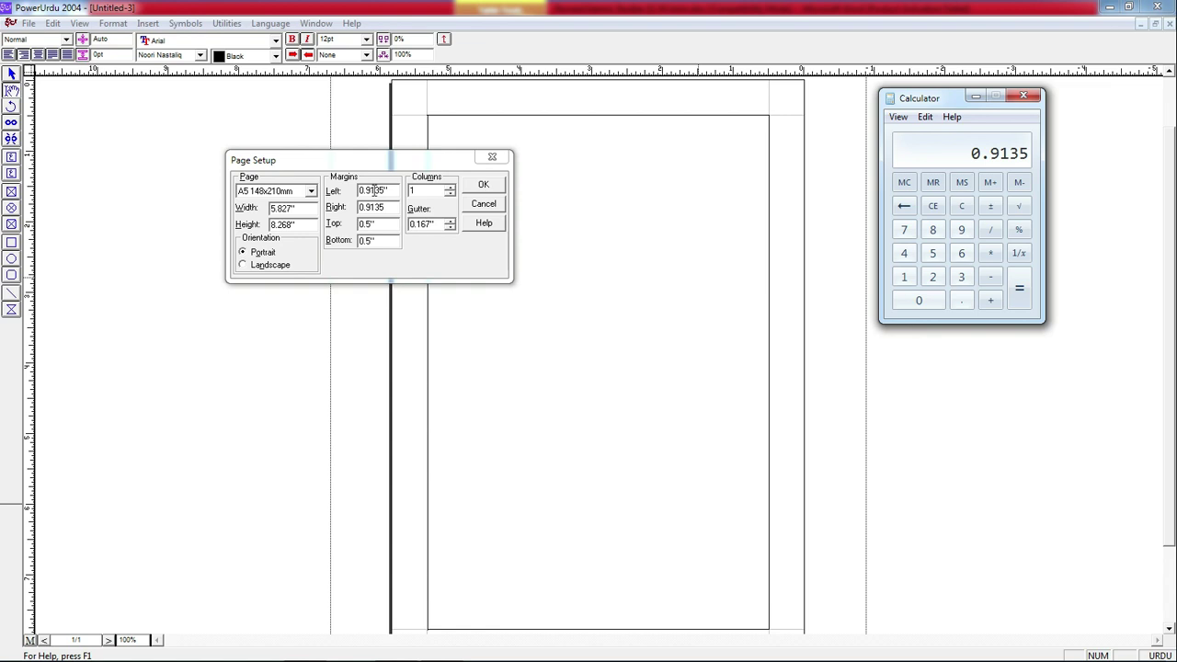
left_click(484, 185)
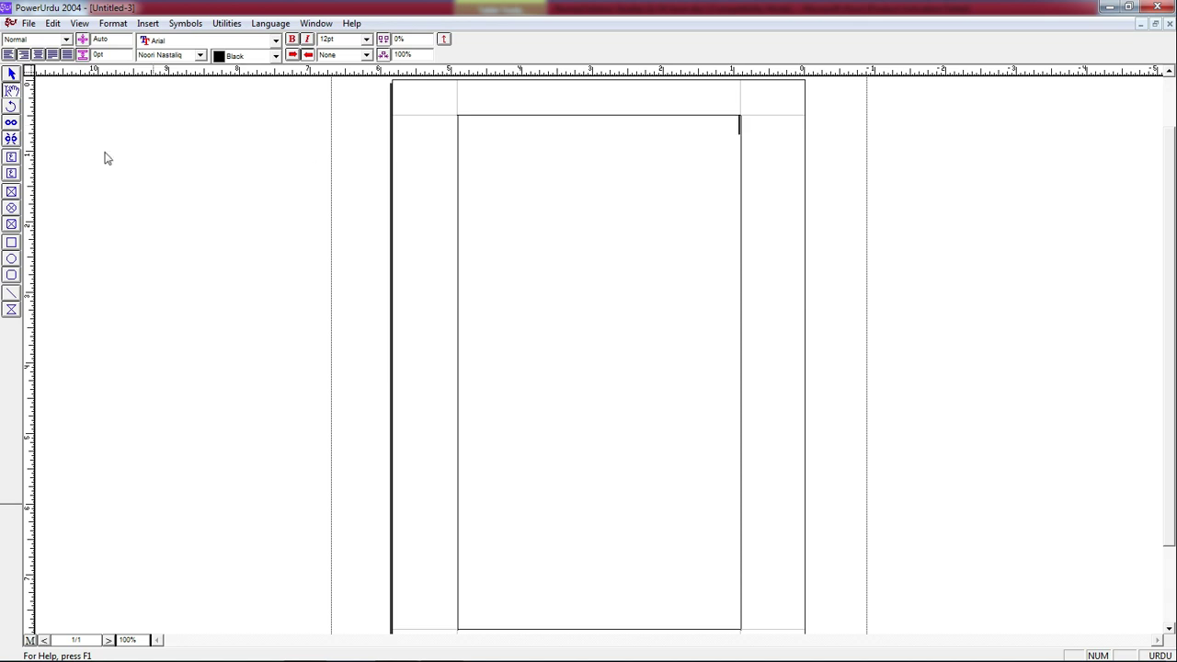
Step: Draw a test text box between the side margins, about 4 inches wide and 0.58 inches tall, and select it
left_click(11, 157)
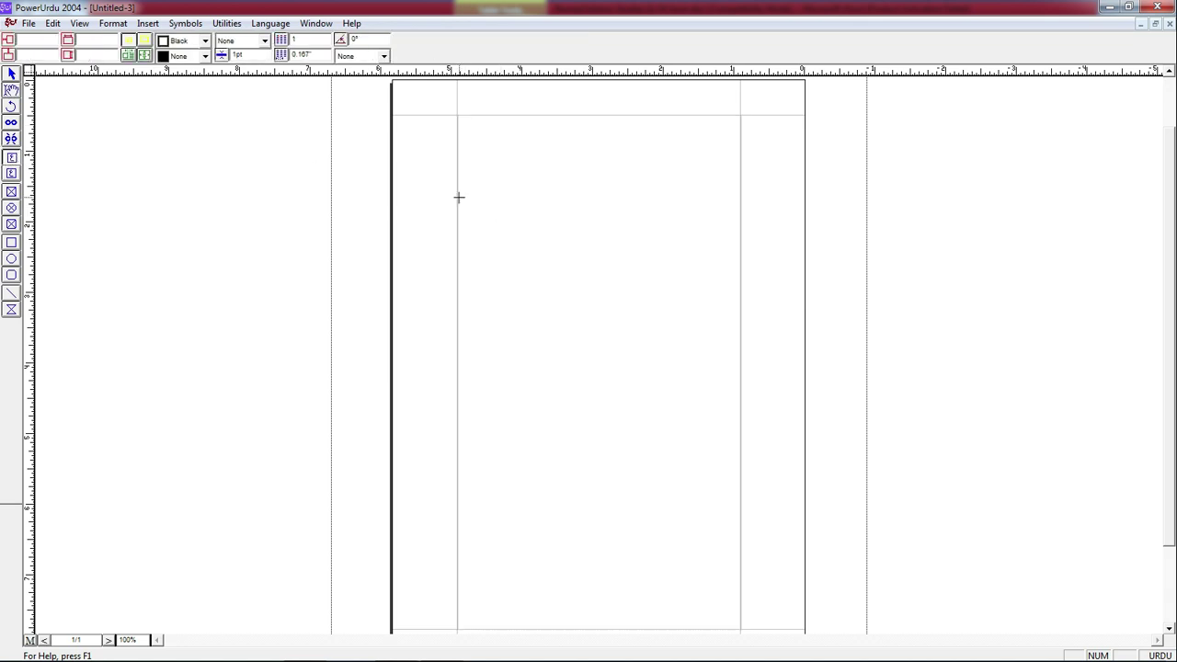
left_click_drag(458, 196, 744, 237)
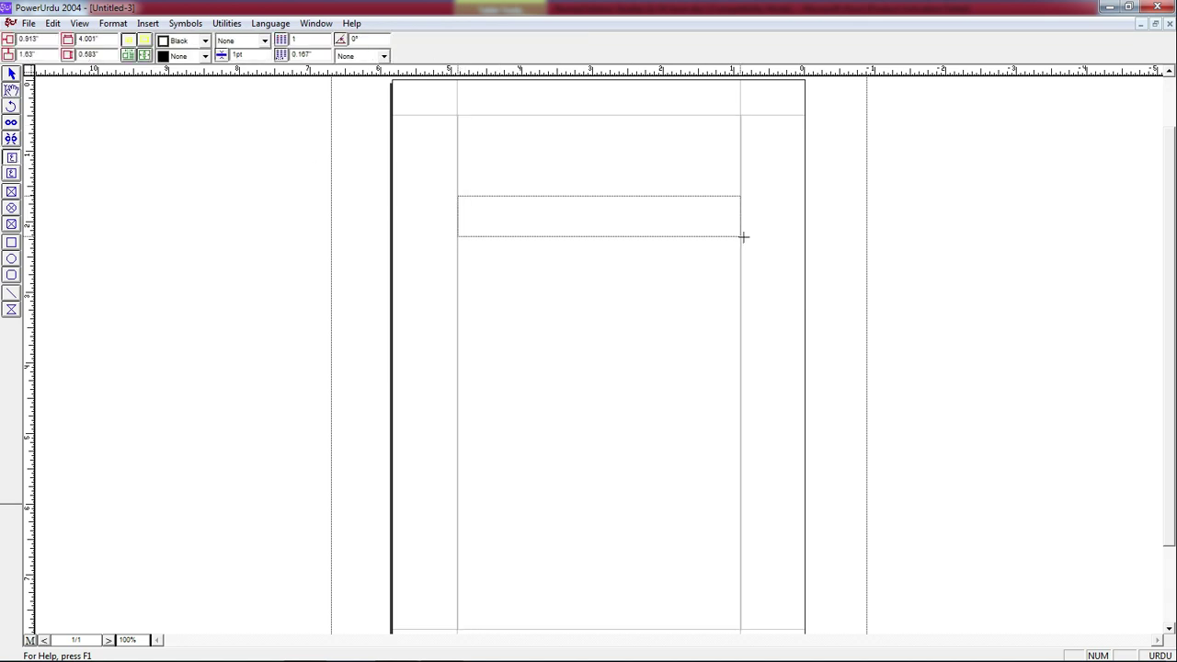
left_click(727, 221)
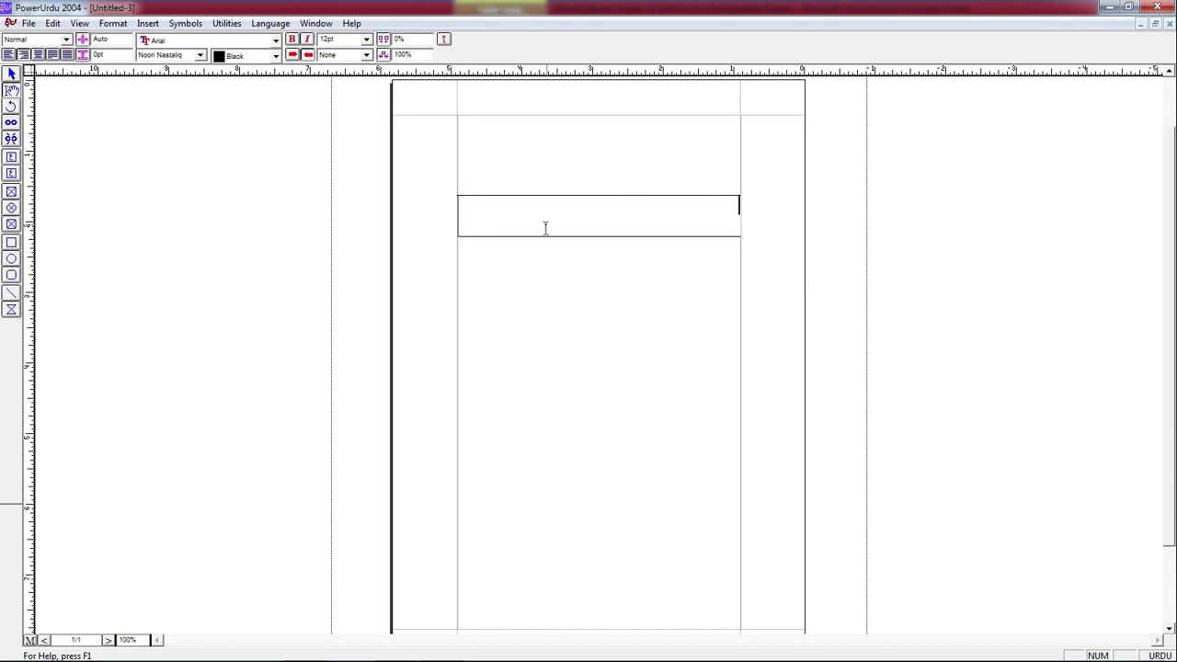
left_click(12, 74)
left_click(599, 202)
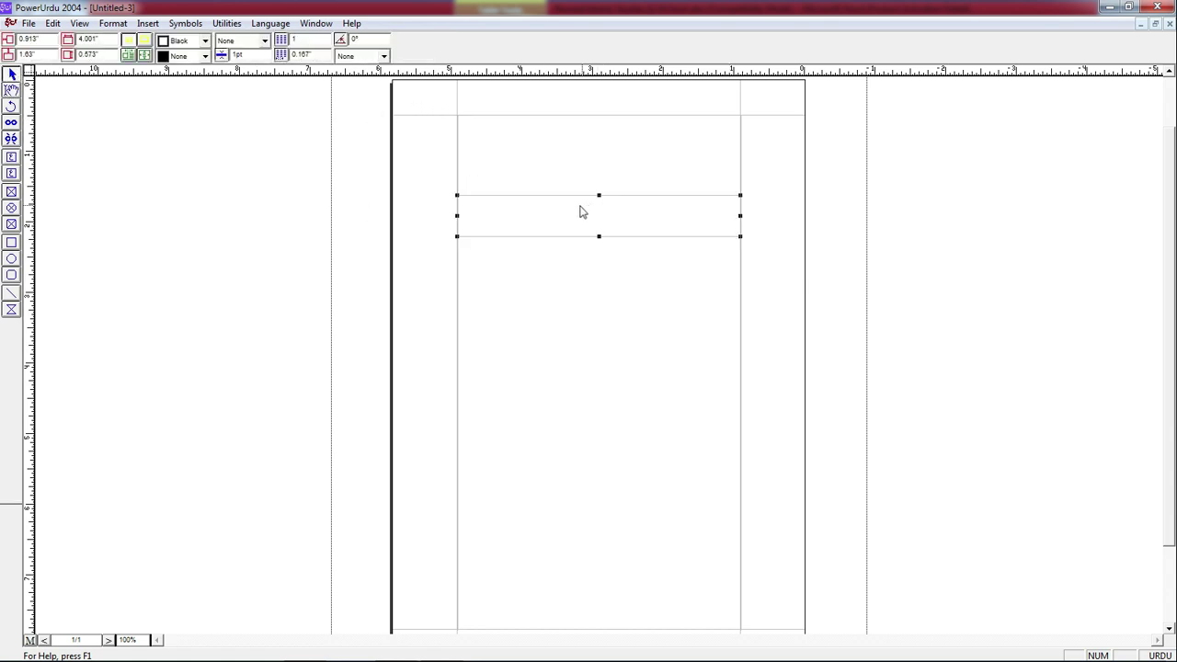
Step: Check the test text box's width and delete the box from the page
double_click(97, 39)
left_click(90, 41)
left_click_drag(97, 40, 37, 28)
key("BackSpace")
key("Delete")
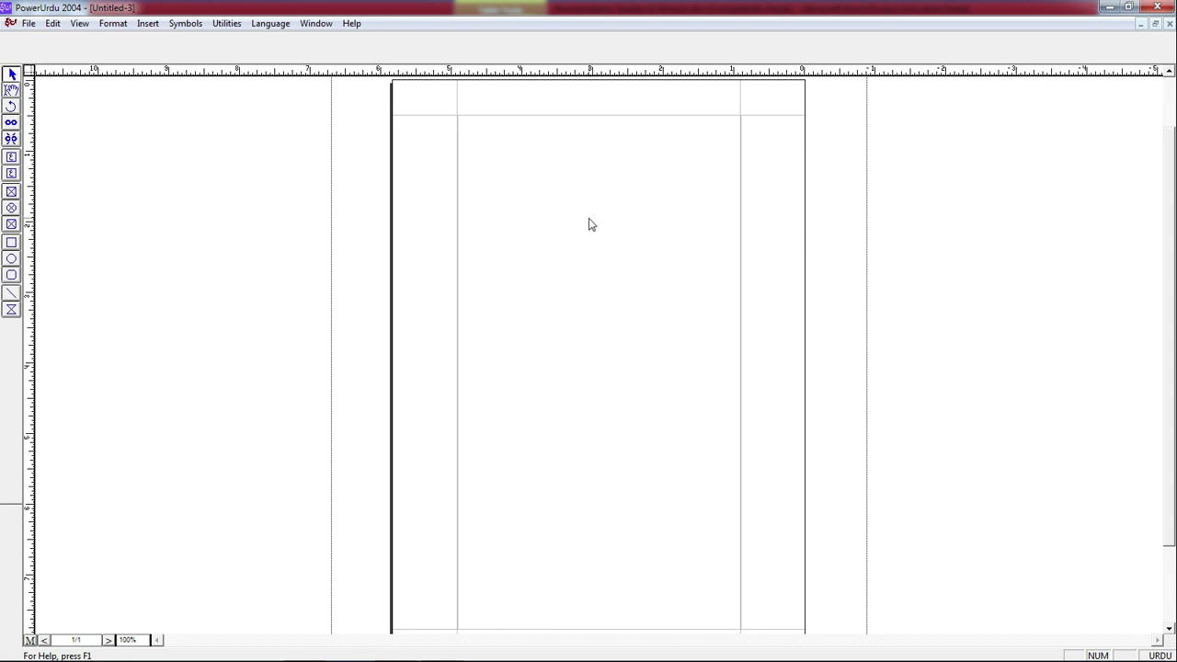
Step: Switch to the Calculator, clear its display, and return to the page's main text area
key("alt+Tab")
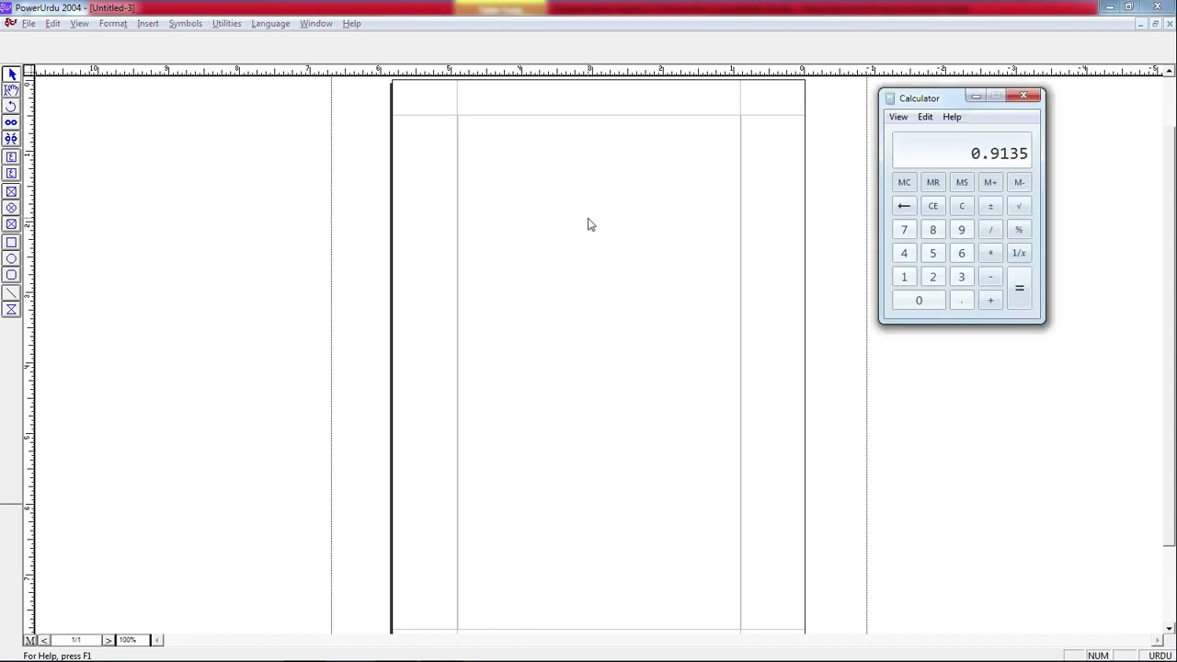
left_click(961, 206)
key("alt+F4")
left_click(512, 191)
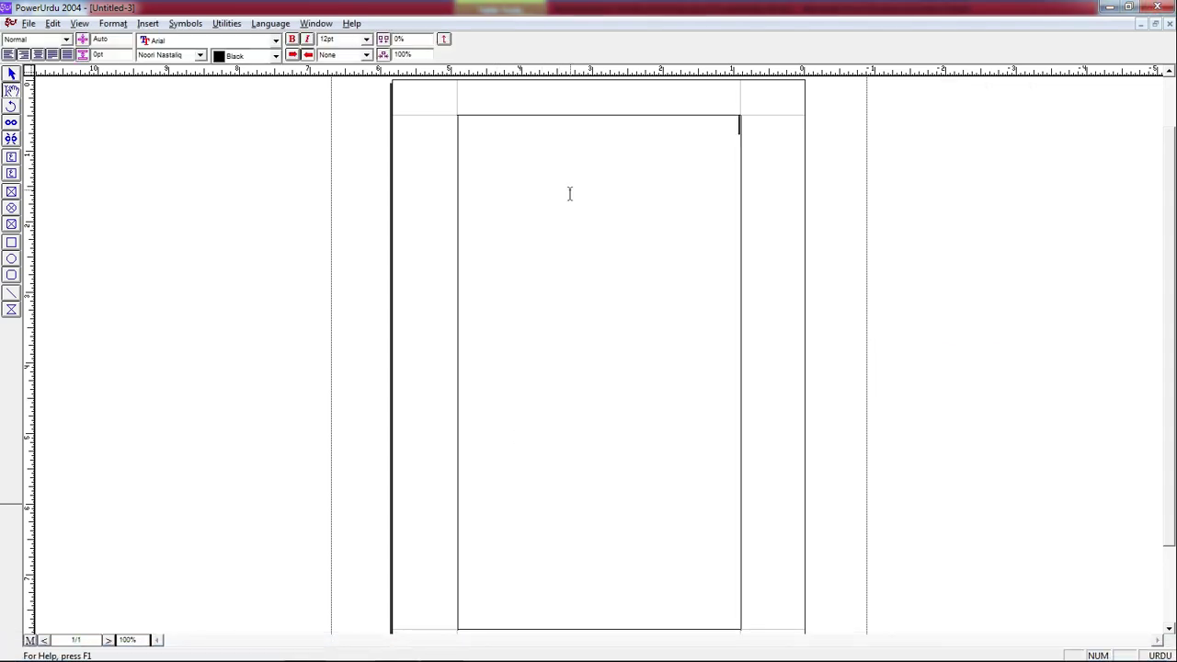
Step: Open the document's page setup away from the text area and highlight the page height value
key("alt+o")
key("d")
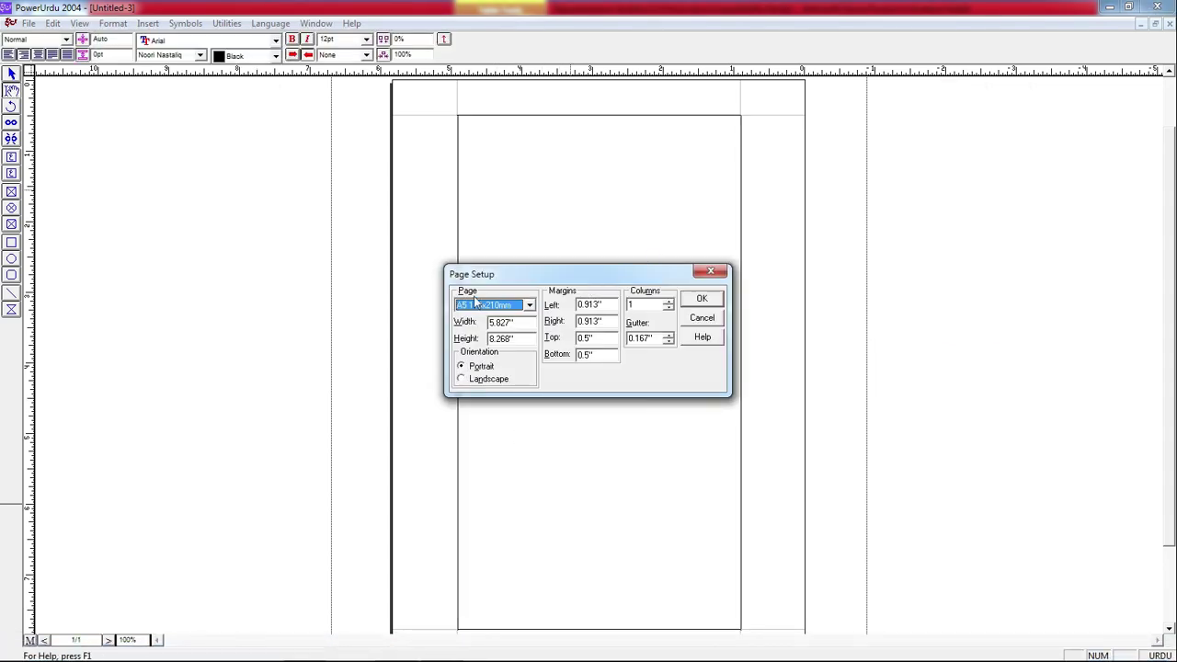
left_click_drag(584, 269, 410, 197)
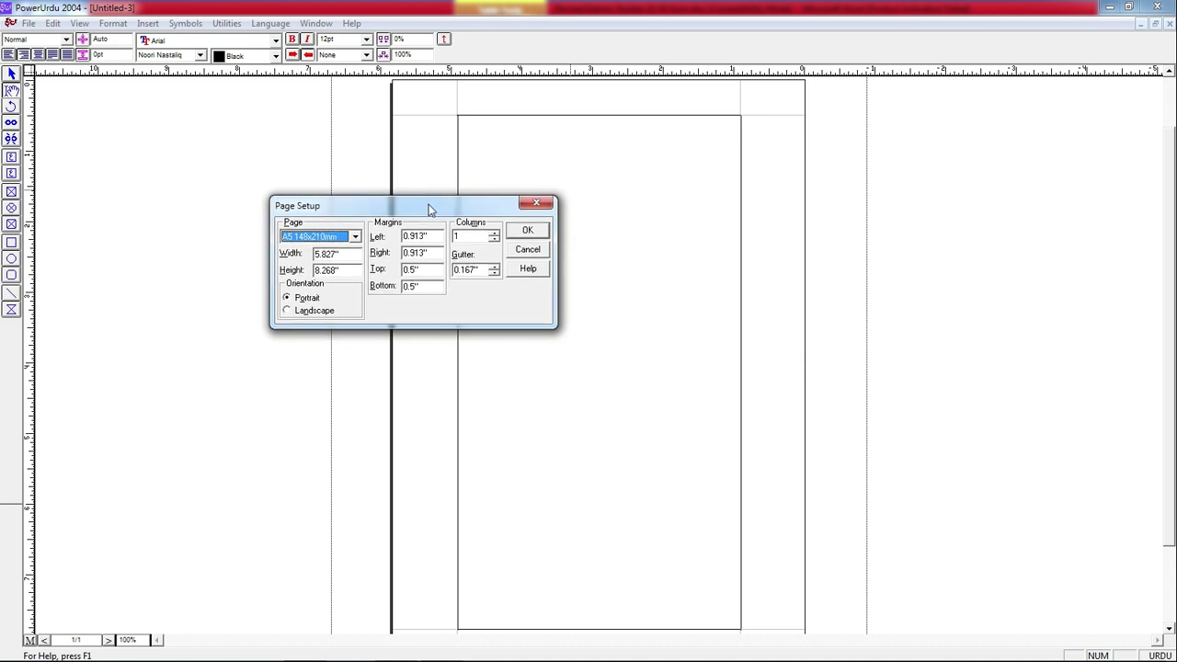
left_click(336, 270)
left_click_drag(336, 270, 301, 272)
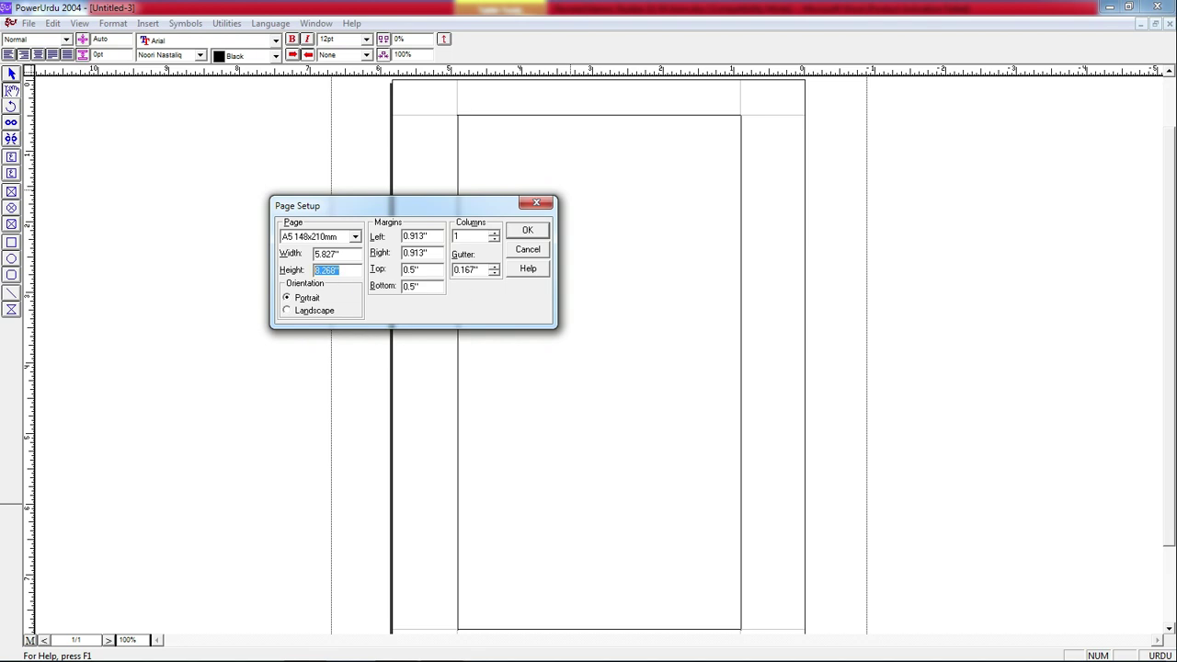
Step: Subtract 7 from the 8.268-inch page height in the Calculator to get the total vertical margin
mouse_move(531, 649)
left_click(447, 648)
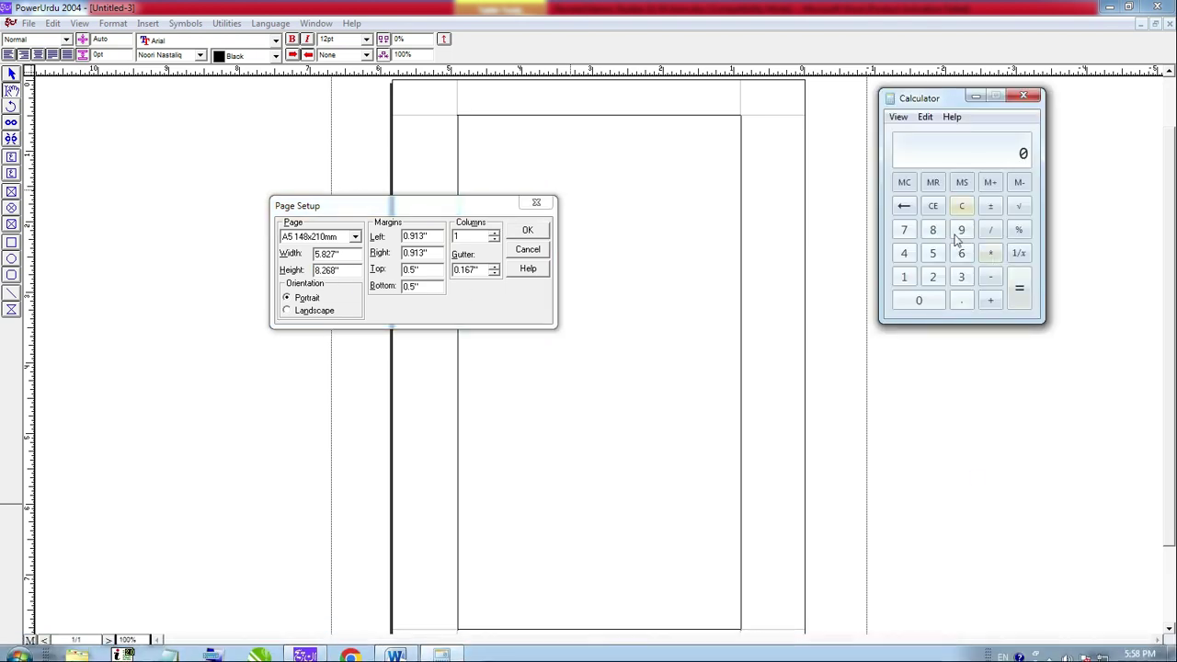
type("8")
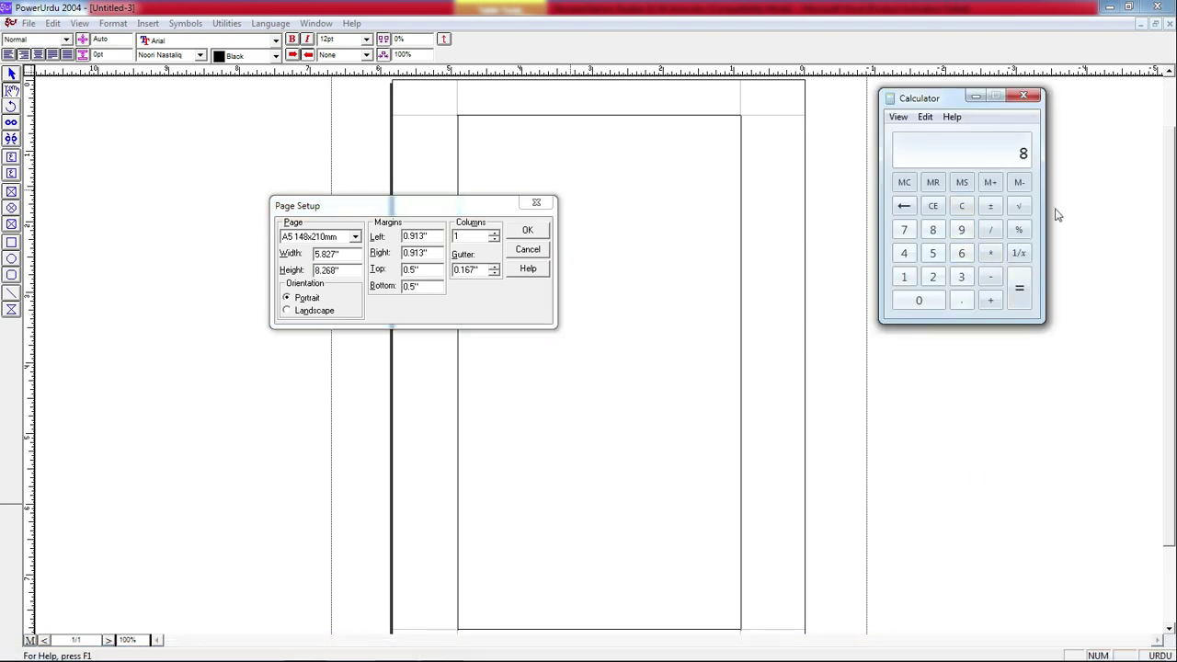
type(".268")
left_click(987, 282)
type("7")
key("Return")
Step: Set the top margin to 0.75 inches and subtract 0.75 from the total vertical margin in the Calculator
left_click(410, 270)
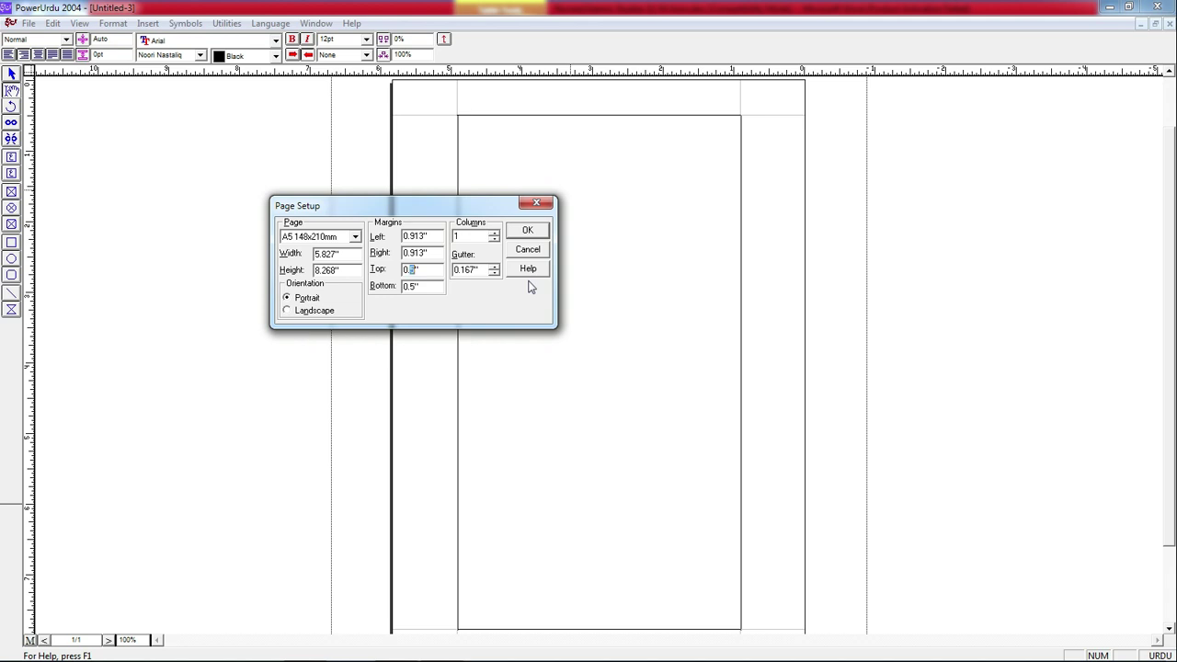
type("7")
key("alt+Tab")
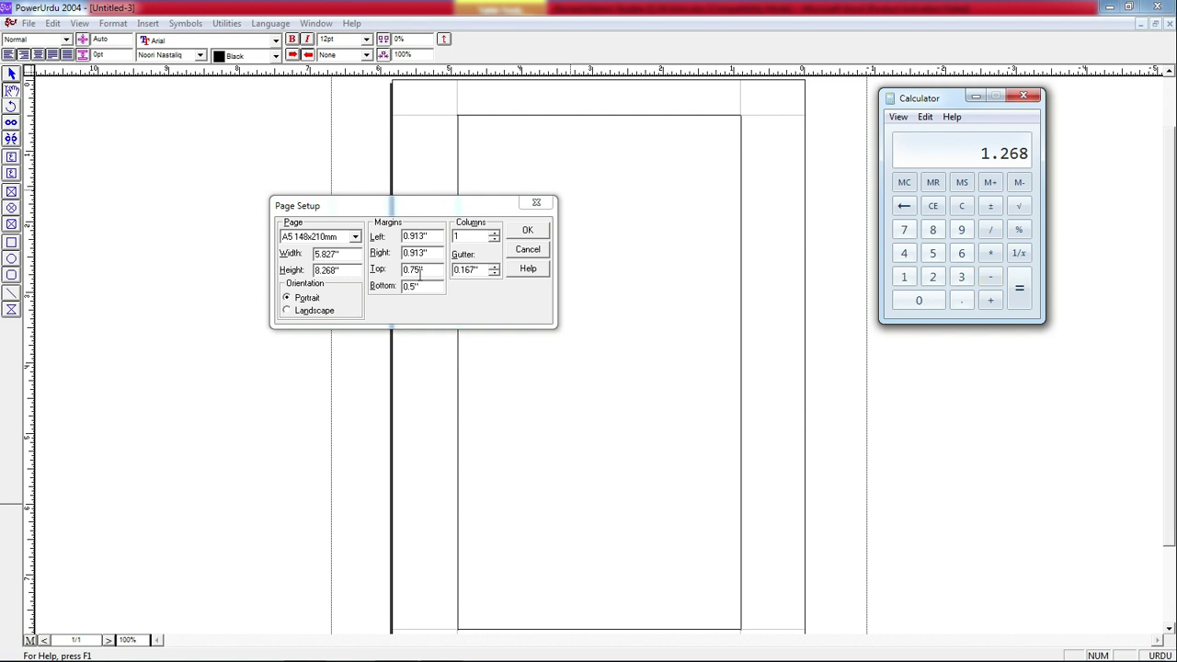
left_click(991, 278)
type("0.75")
left_click(1018, 286)
Step: Set the bottom margin to 0.518 inches and apply the page setup
left_click(414, 287)
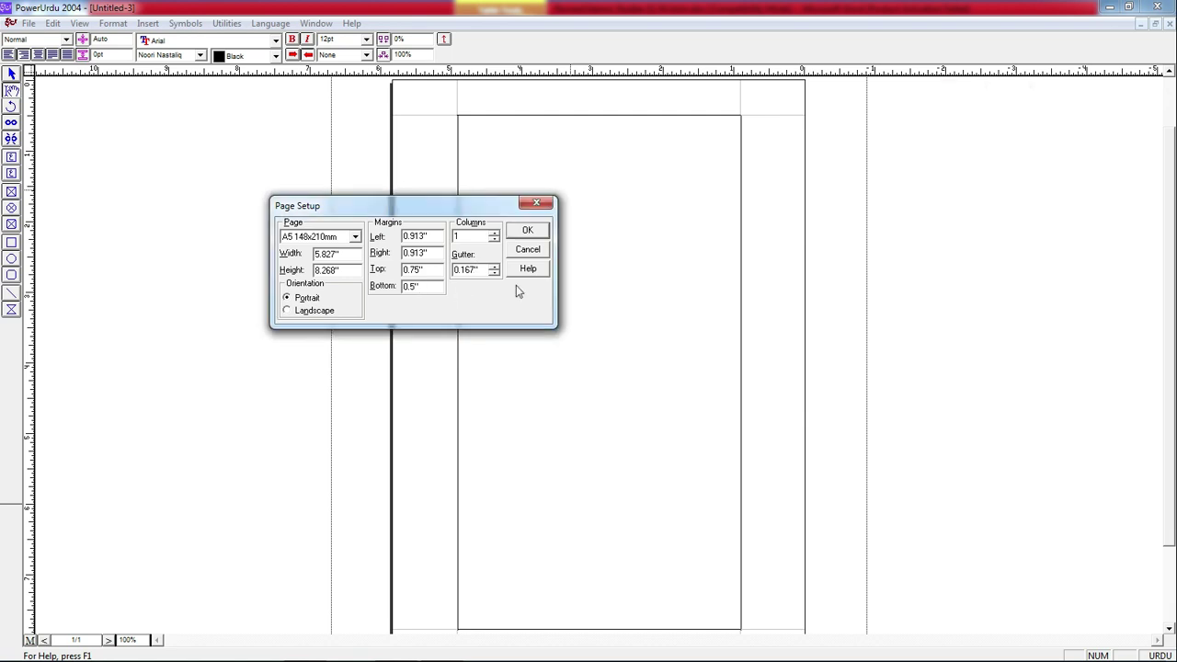
key("alt+Tab")
key("alt+Tab")
type("18")
left_click(527, 230)
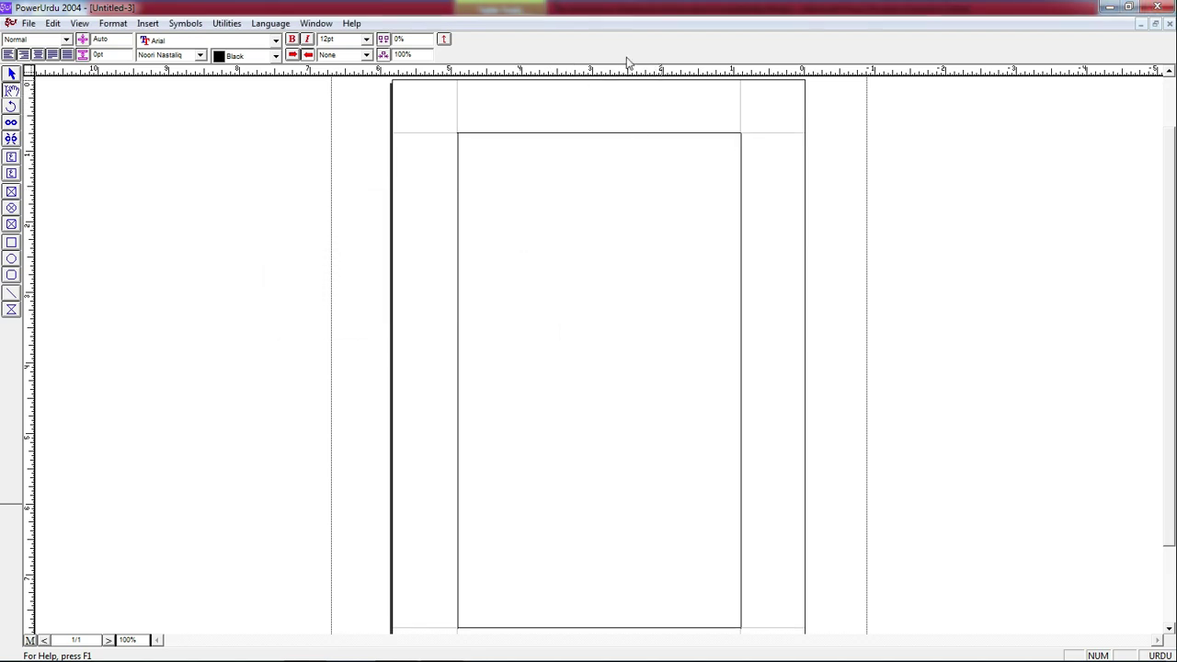
Step: Draw a narrow test text box from the top to the bottom margin guide, about 0.95 by 7 inches, and select it
scroll(1174, 305, "down", 2)
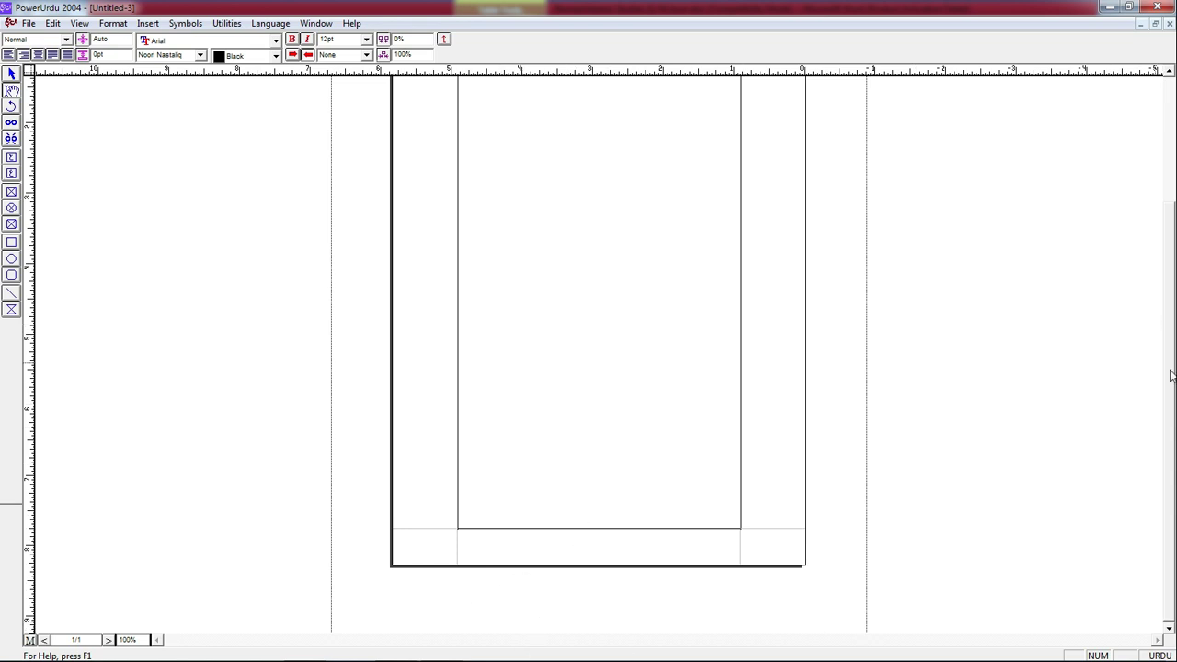
scroll(1172, 375, "up", 6)
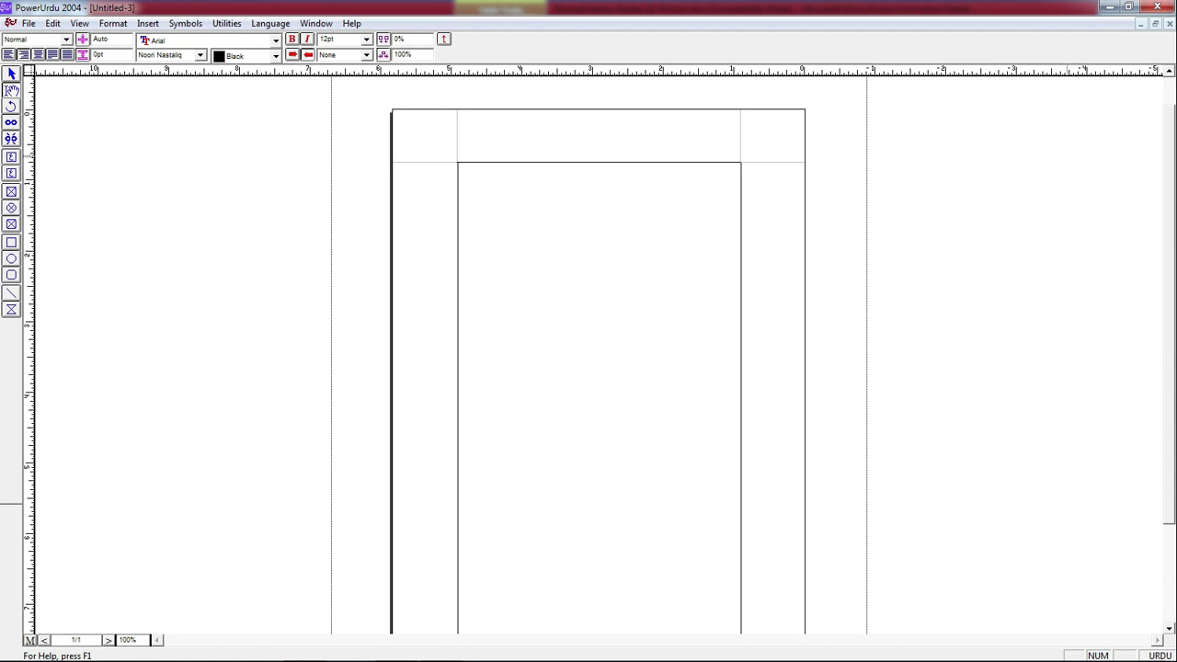
scroll(1173, 196, "down", 1)
scroll(1173, 196, "down", 1)
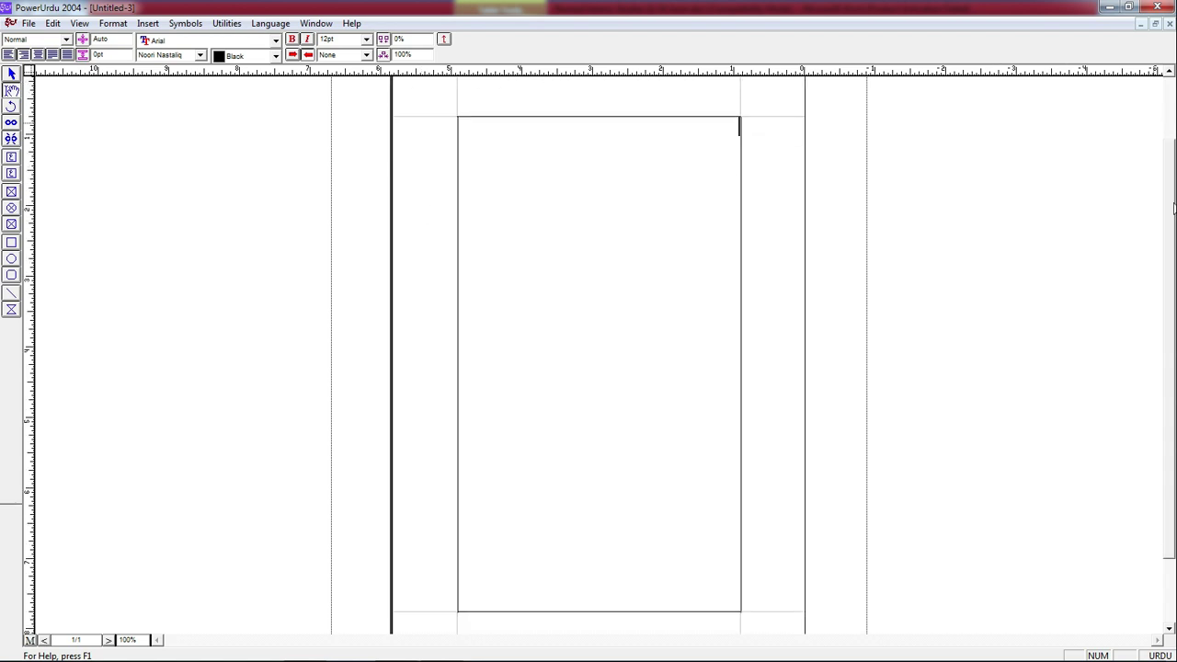
left_click(15, 171)
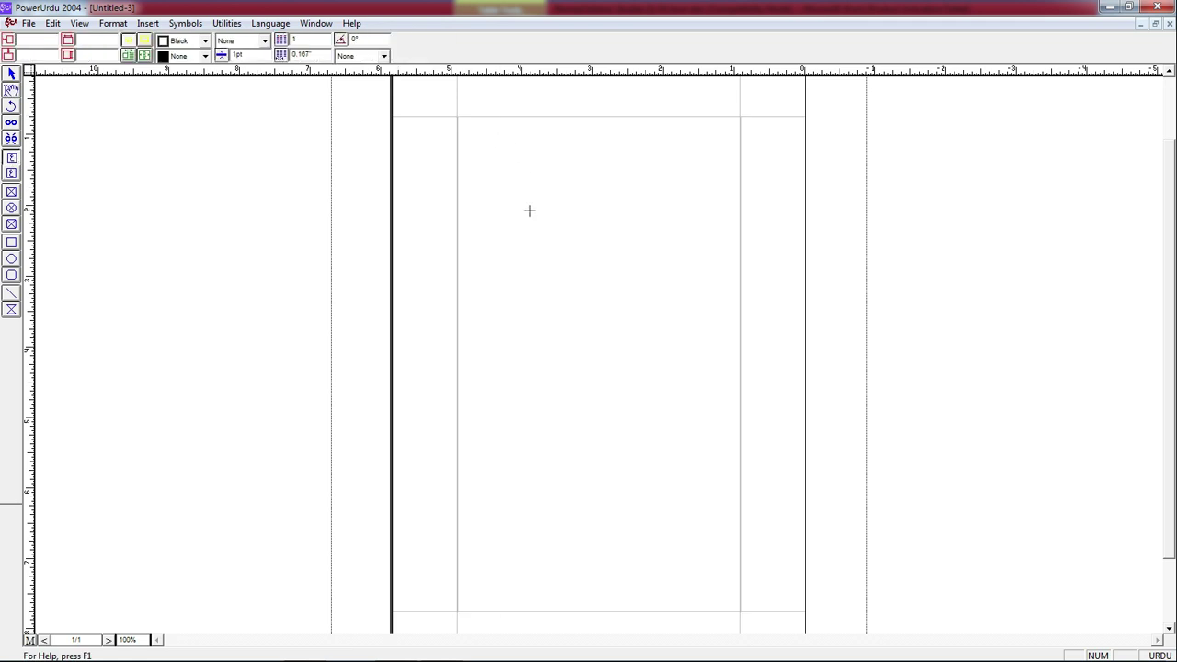
left_click_drag(499, 115, 565, 612)
left_click(12, 75)
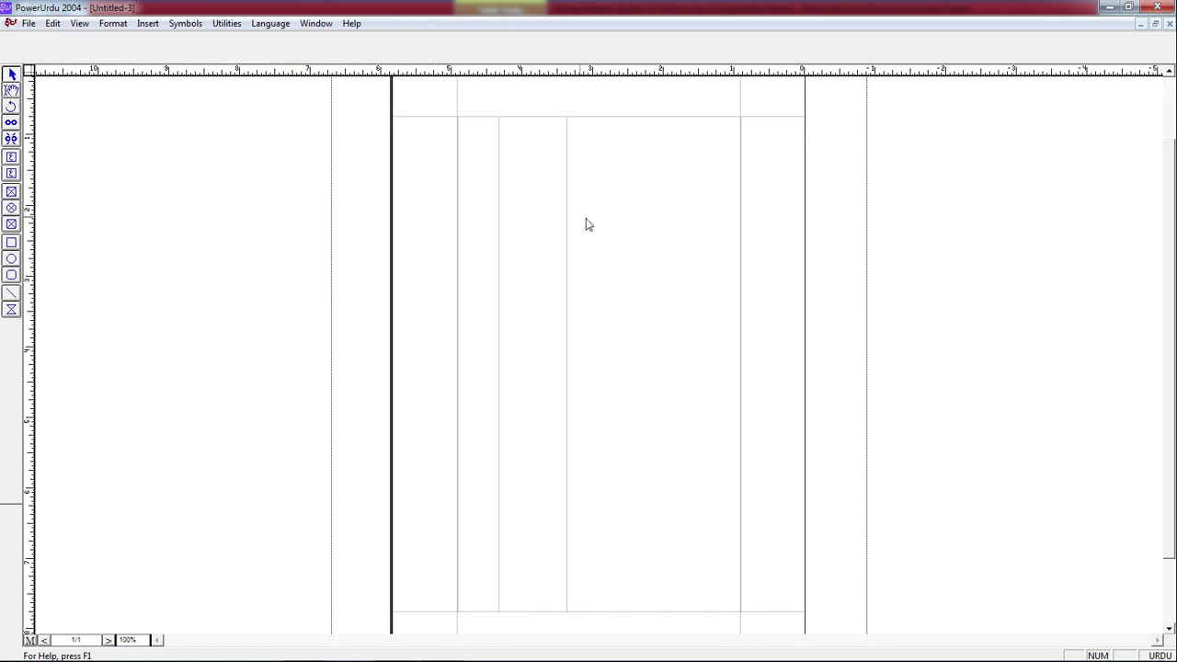
left_click(548, 217)
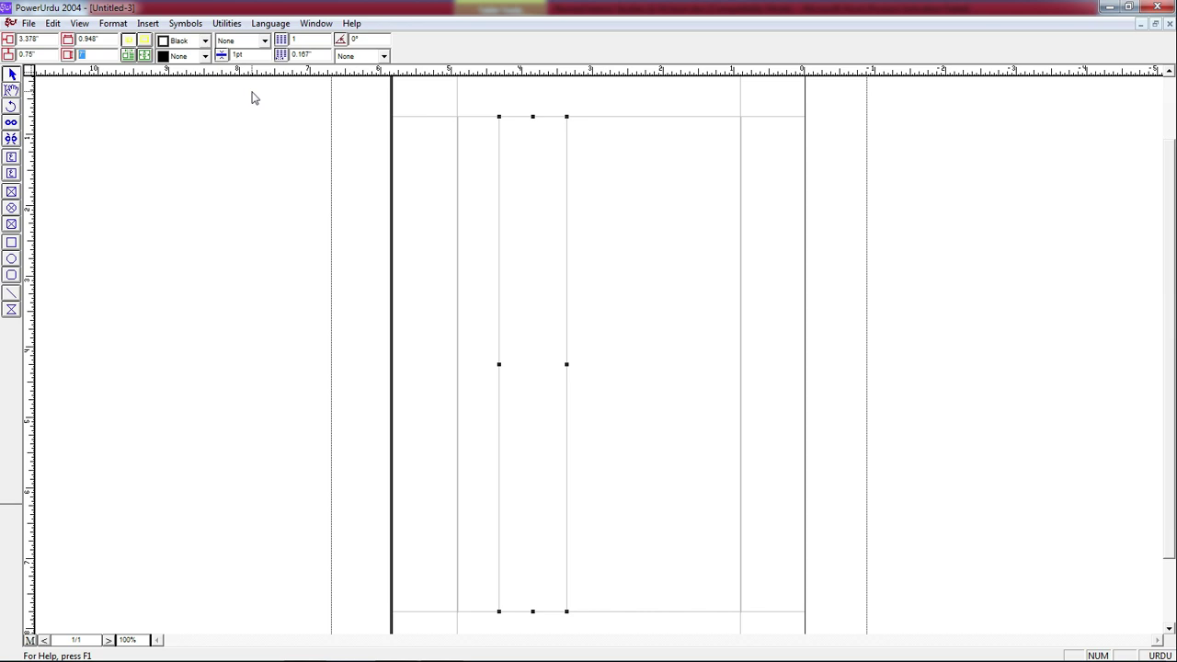
Step: Add a title text box about 4 inches wide across the top margin and nudge it up just above the text area
left_click(11, 173)
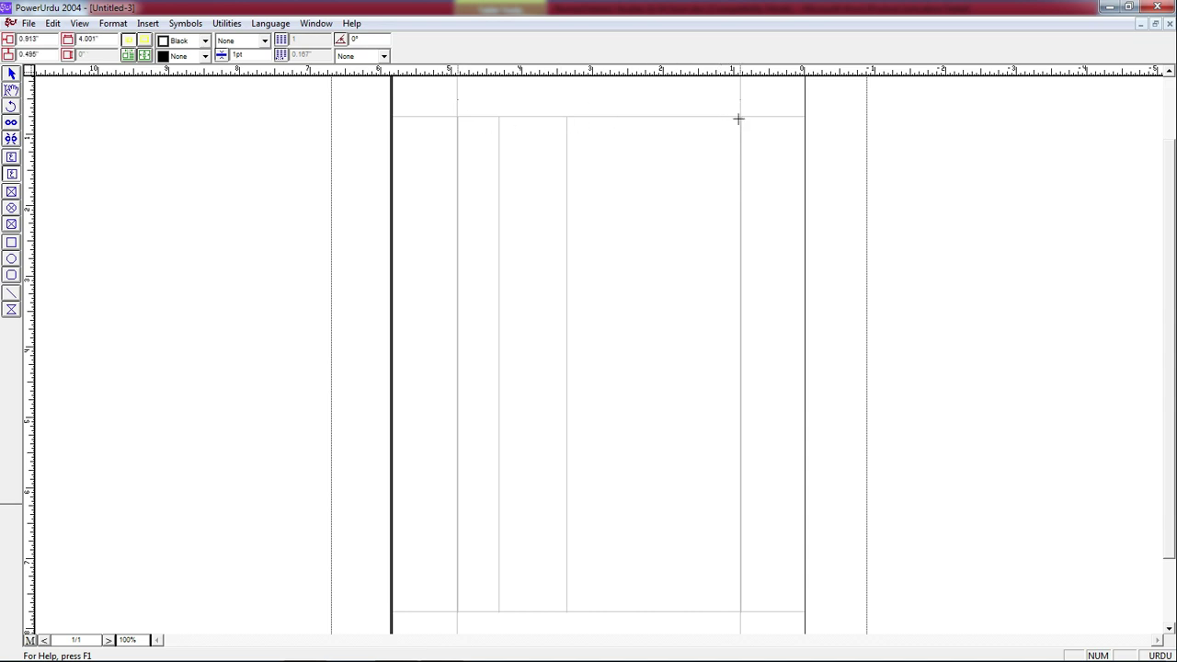
left_click_drag(739, 119, 740, 118)
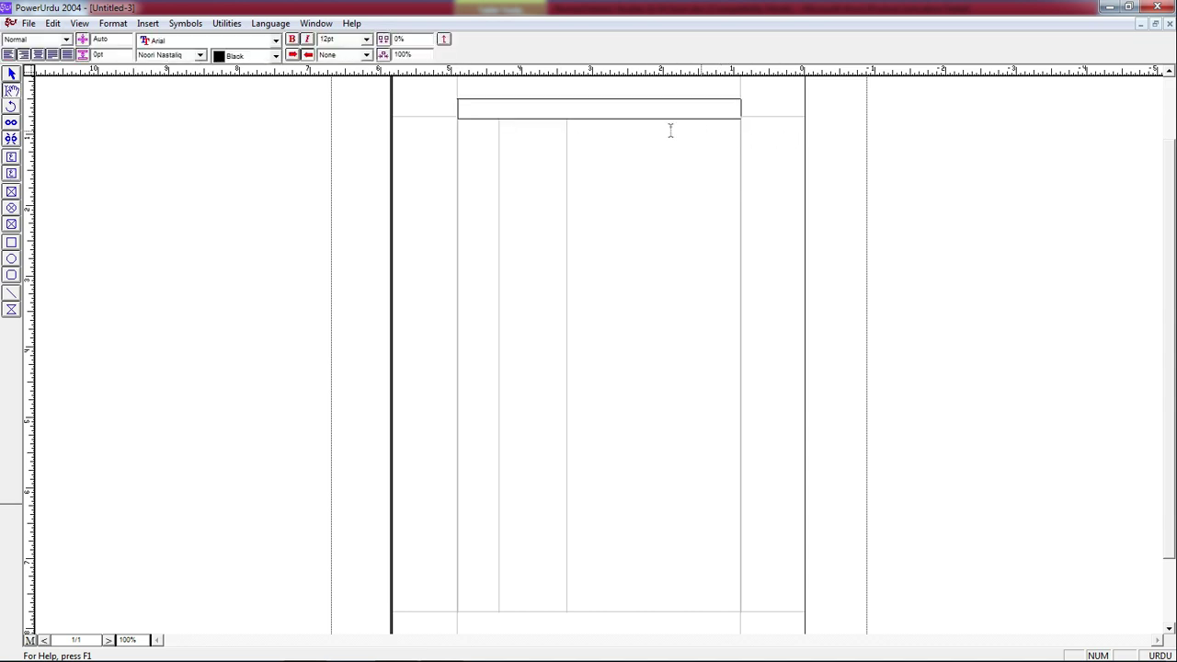
left_click(11, 74)
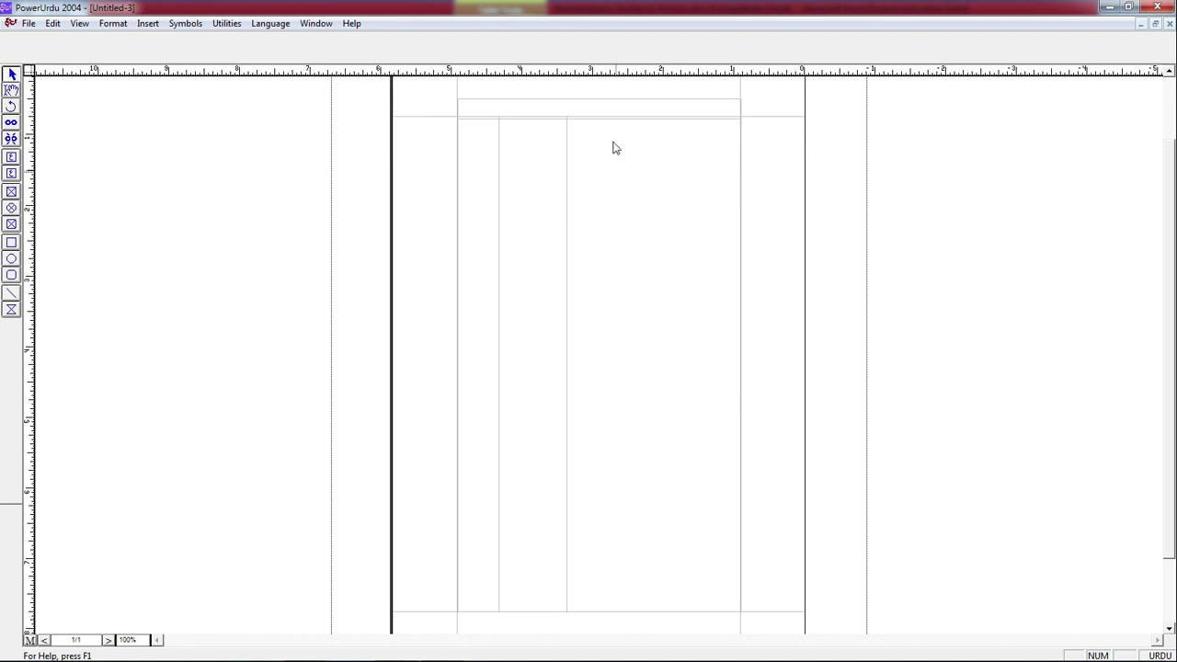
left_click(607, 111)
key("Up")
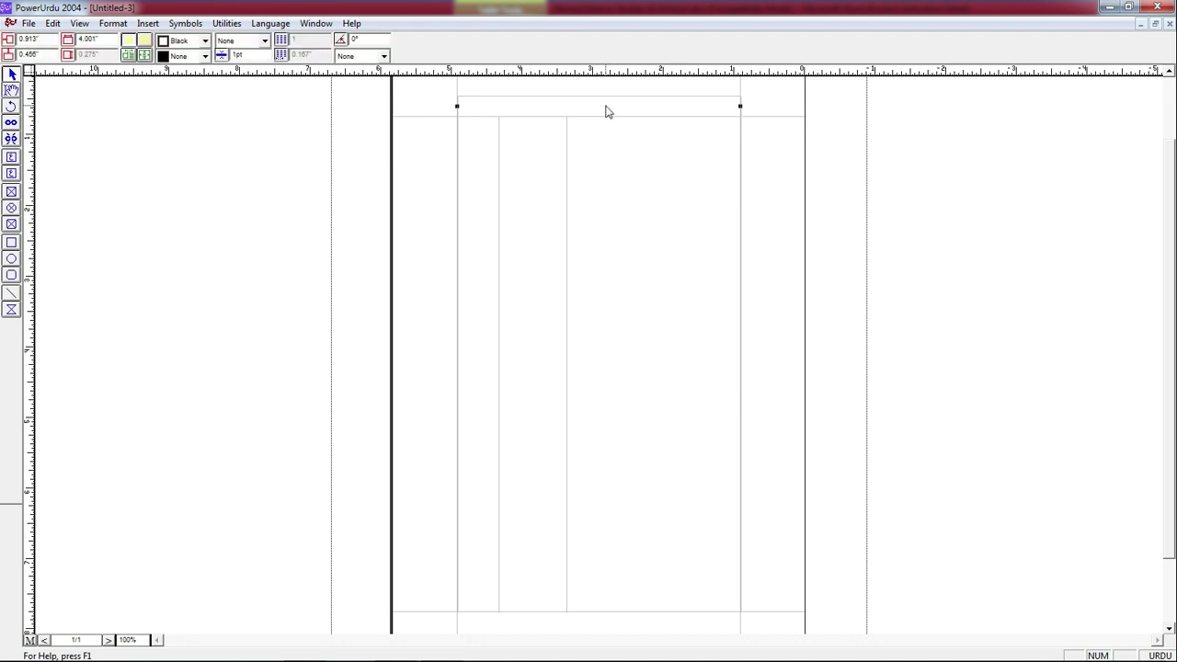
Step: Enter placeholder Urdu letters in the title text box and in the main text area below it
left_click(11, 157)
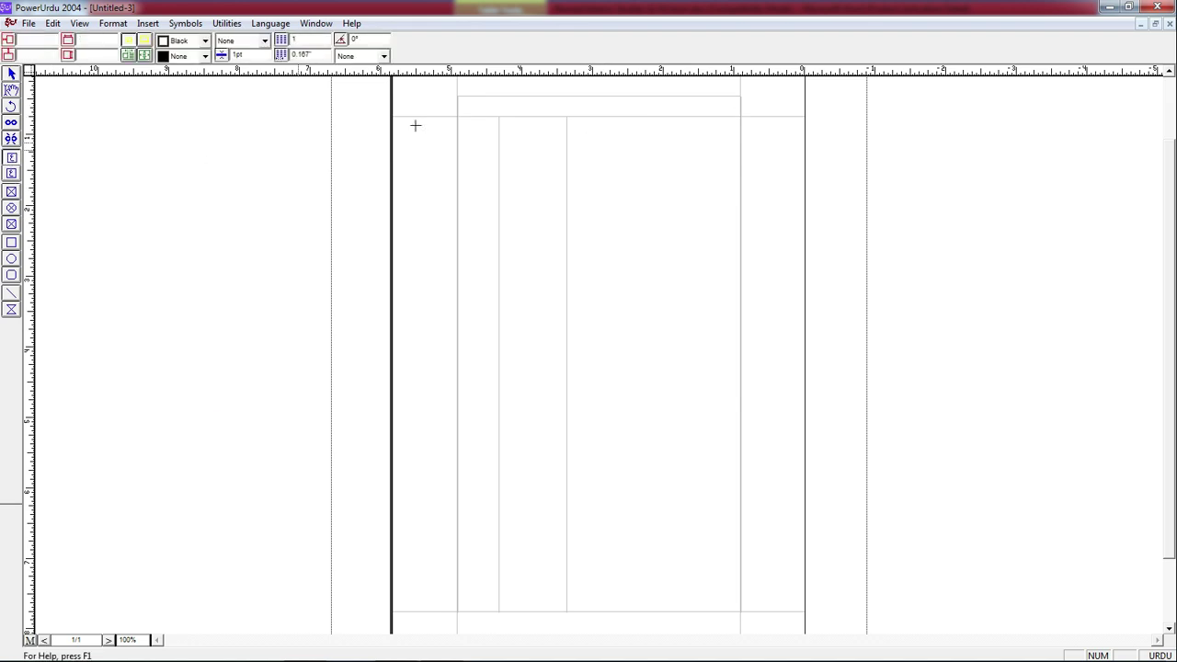
left_click(11, 89)
left_click(680, 106)
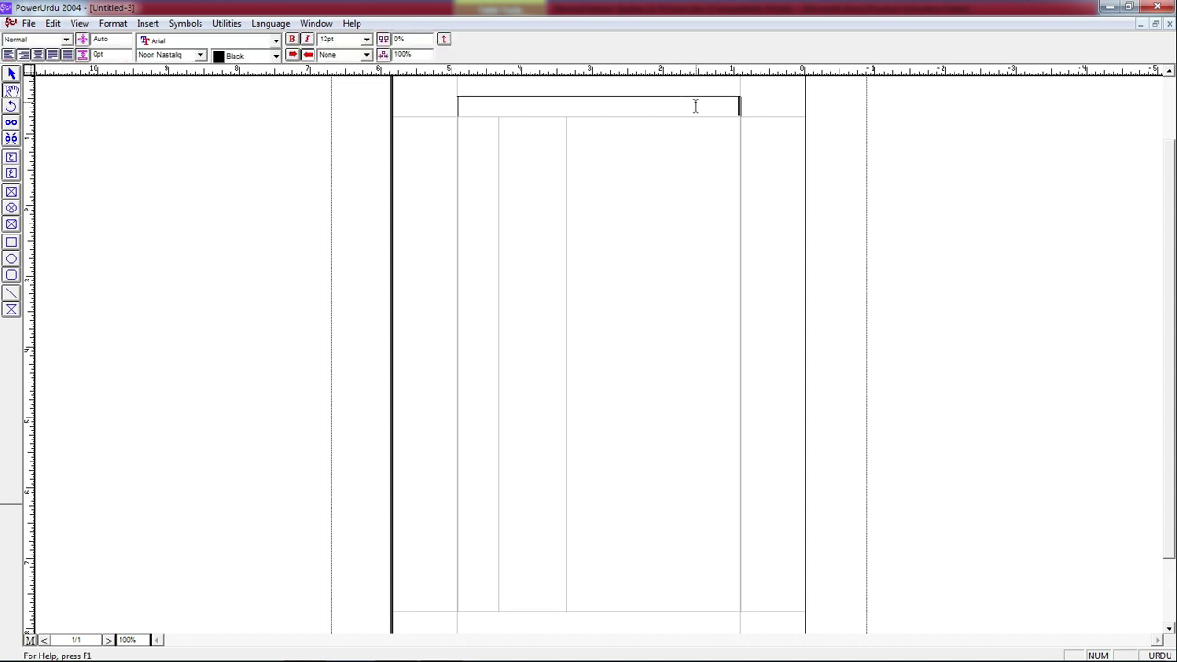
type("بببف")
left_click(673, 162)
type("بفقق")
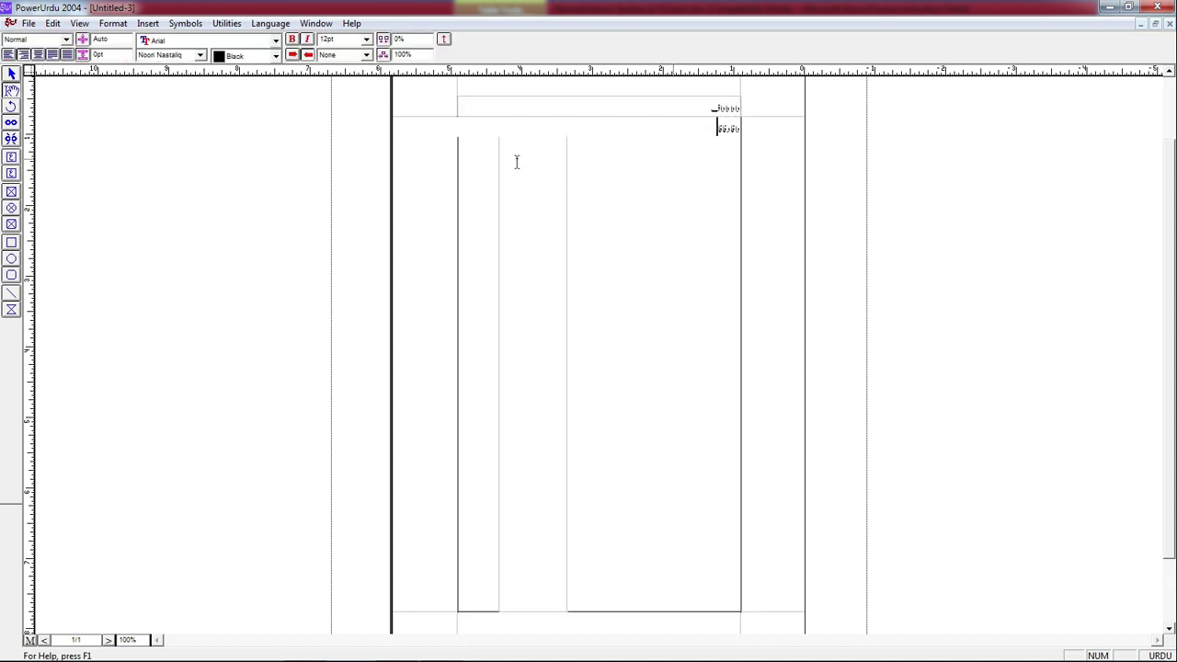
Step: Delete the narrow full-height test text box from the text area
left_click(11, 74)
left_click(549, 218)
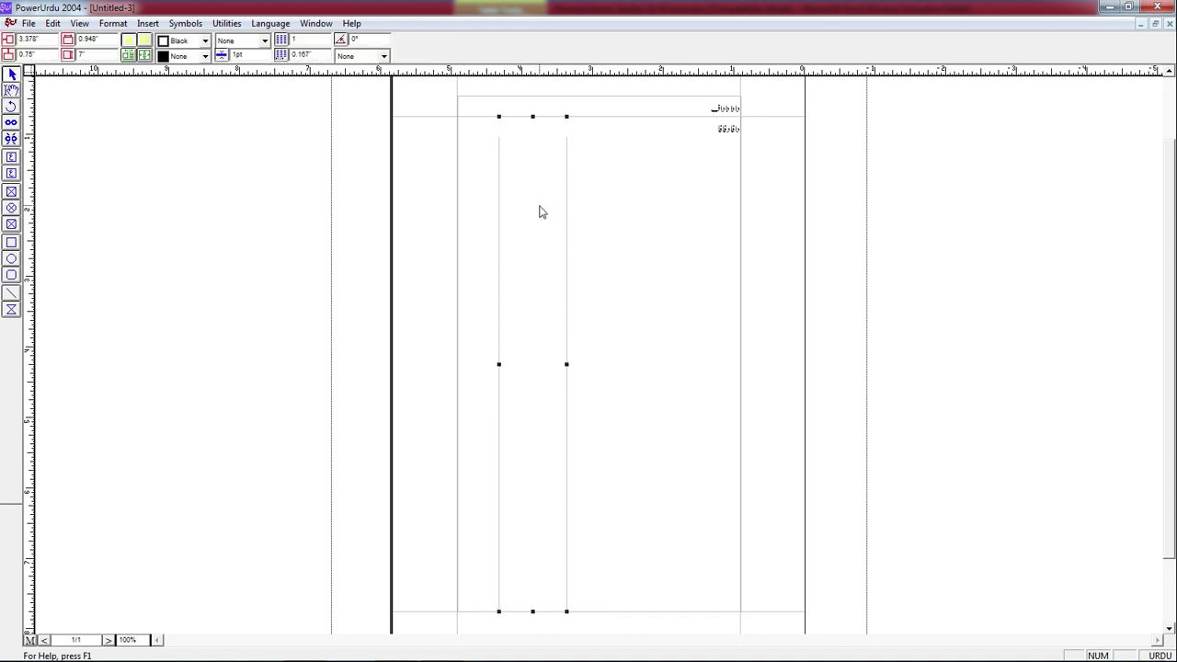
key("Delete")
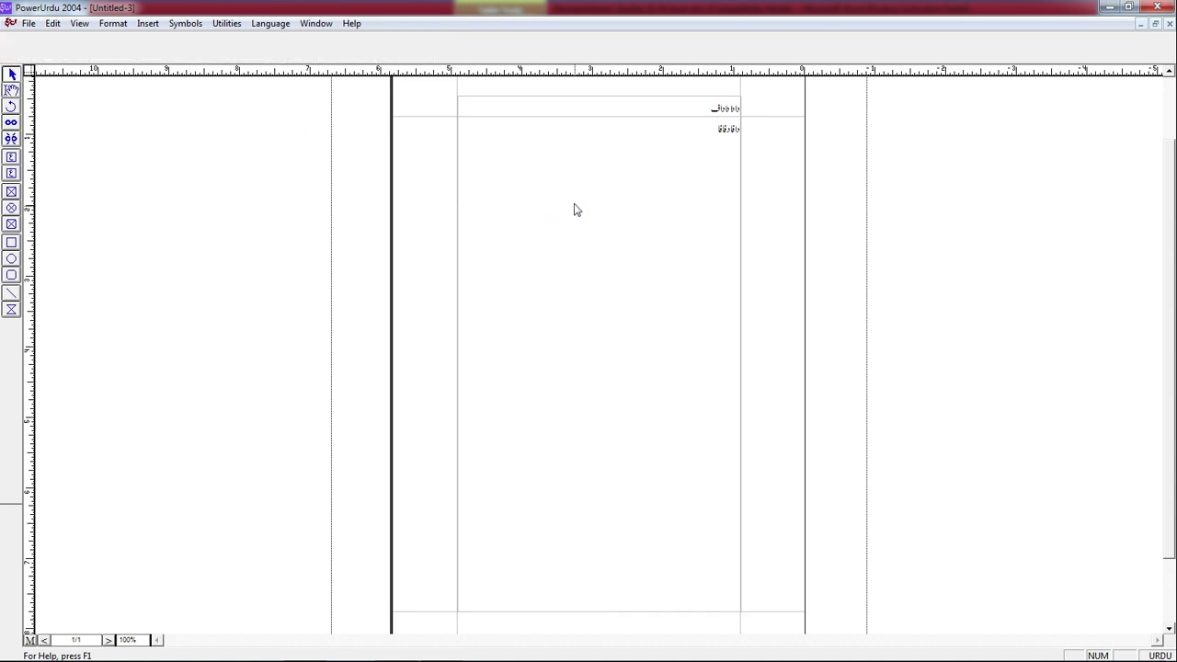
Step: Add more placeholder Urdu letters to the first line of the main text area
left_click(665, 147)
left_click(13, 93)
left_click(655, 145)
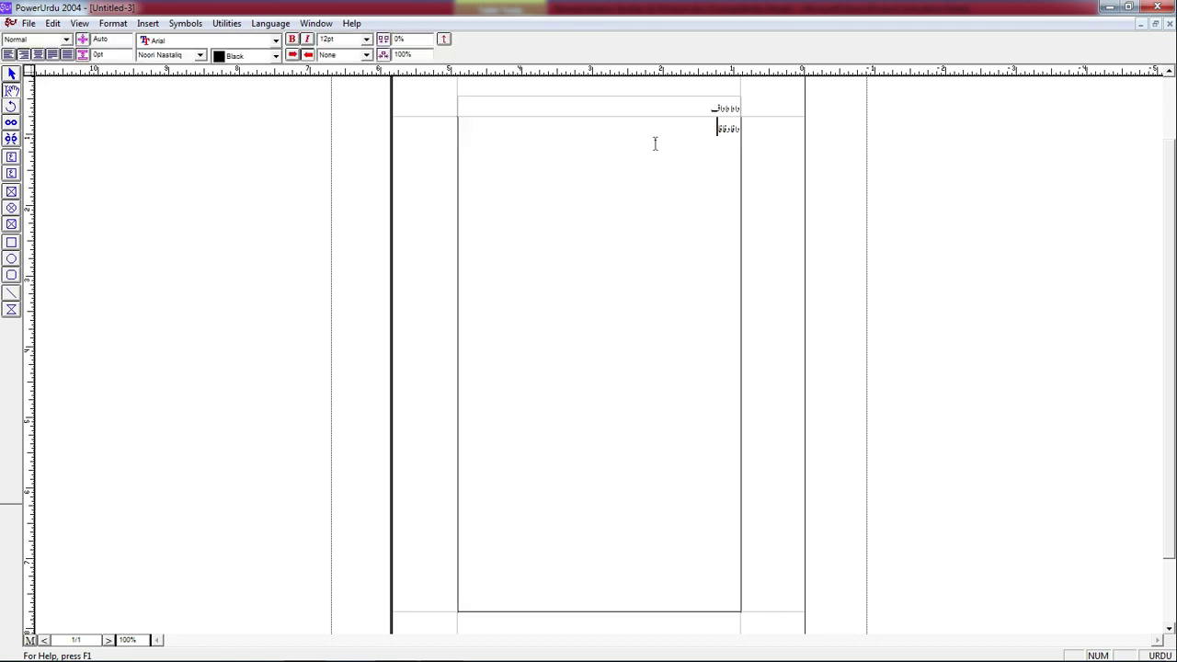
type("دادقافع")
type("داق")
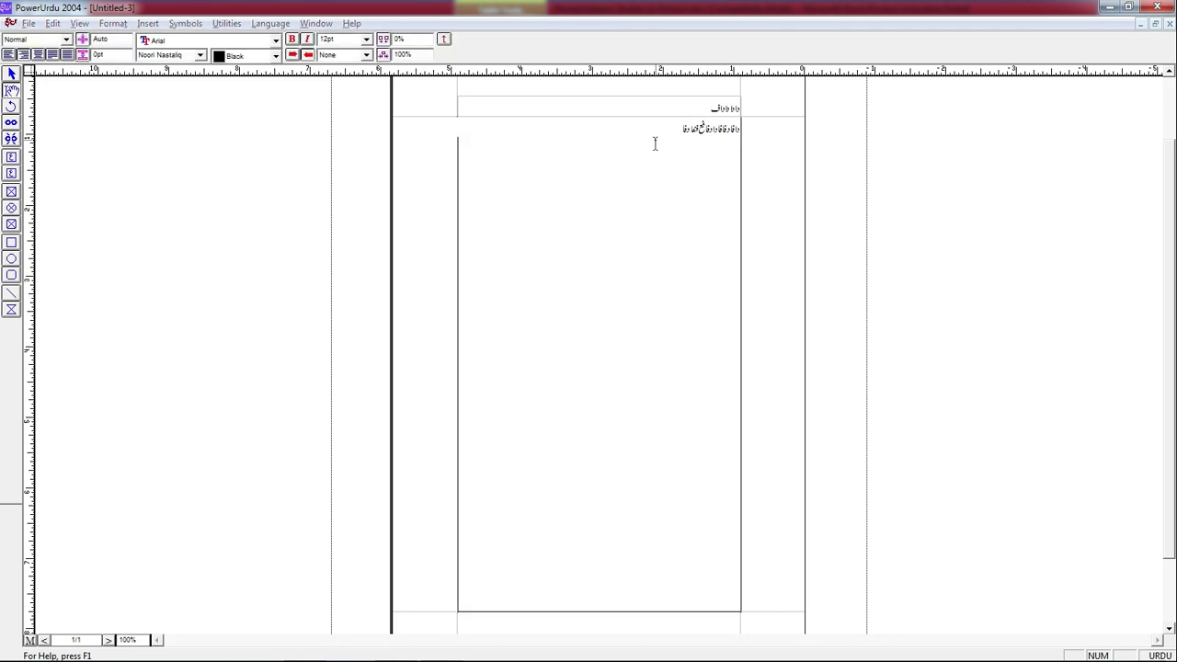
Step: Switch to the 003 TAHFIM ISLAMIAT LAZMI document and copy the two-line passage below the "Title of Truthful & Trustee" heading line
key("ctrl+F6")
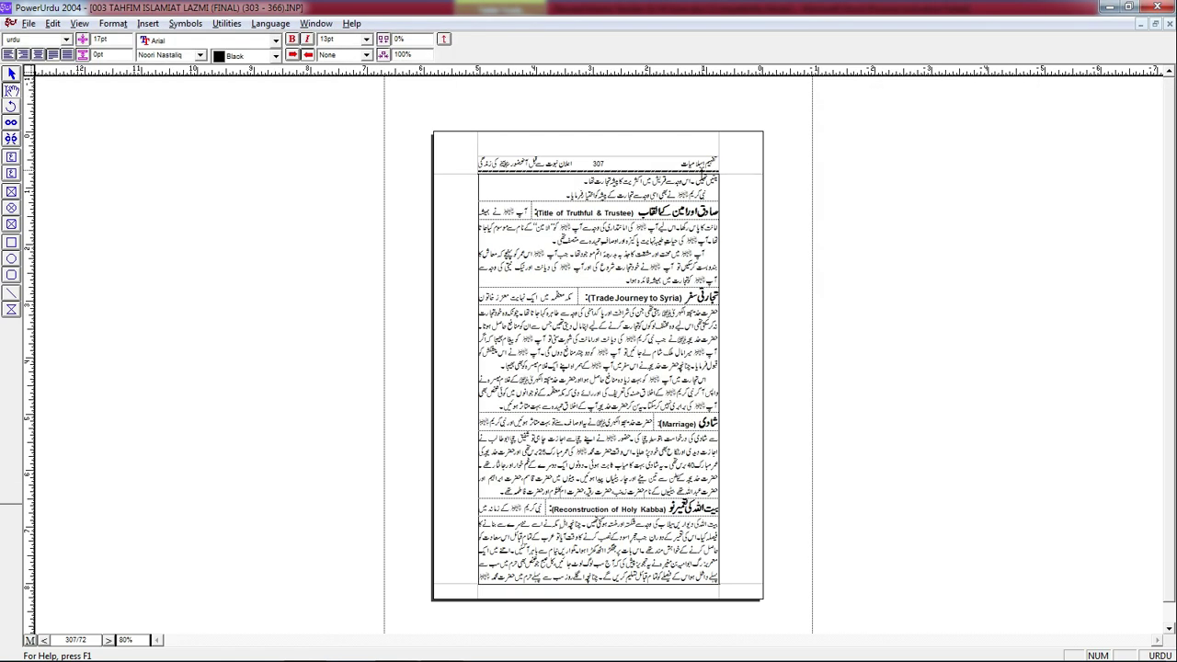
left_click_drag(714, 195, 592, 195)
left_click(673, 225)
left_click_drag(716, 226, 550, 245)
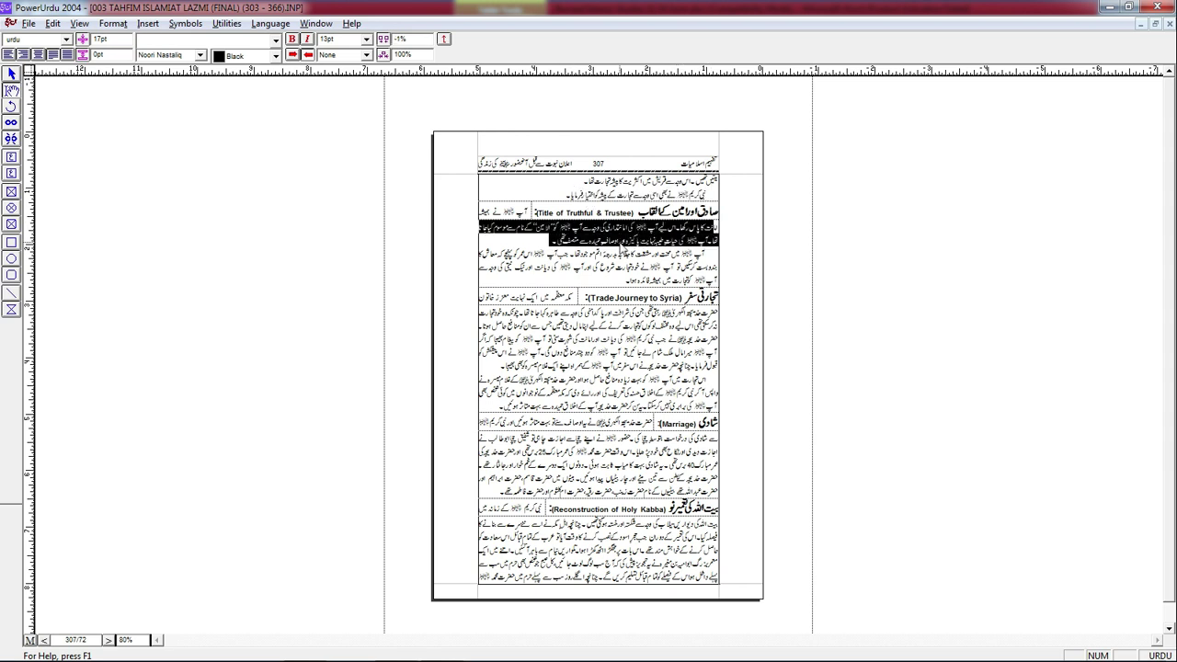
Step: Replace the placeholder line in the Untitled-3 main text area with the copied Urdu passage and check its formatting
key("ctrl+F6")
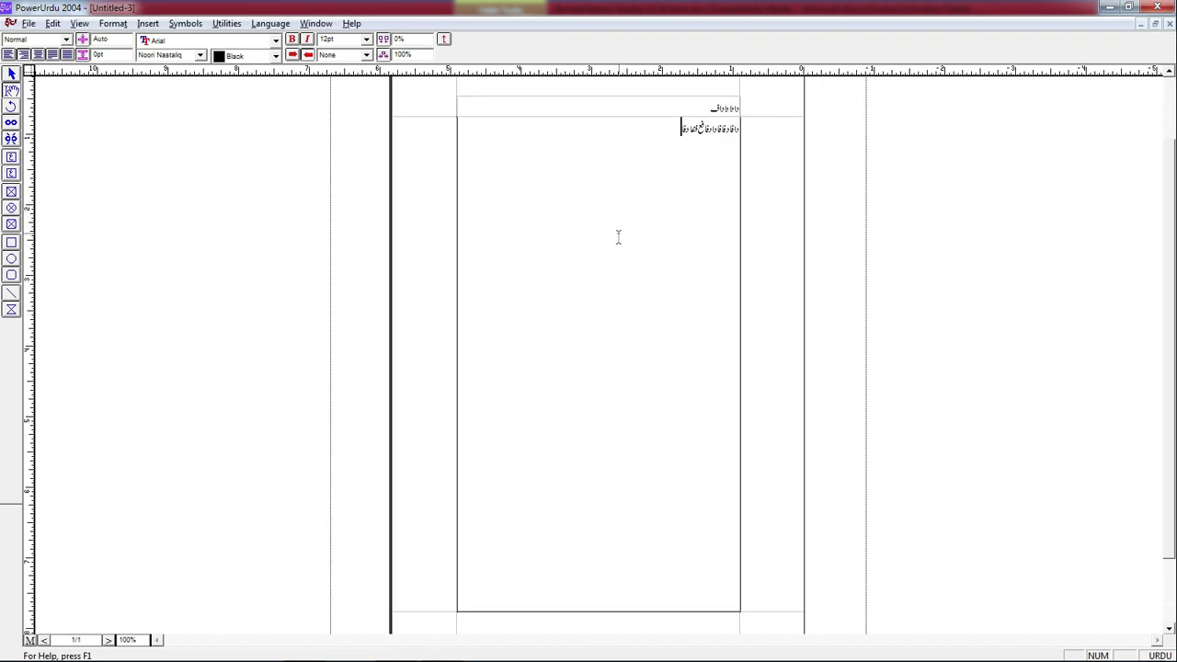
key("shift+Home")
type("نت کا پاس رکھا۔ اس لیے آپ ﷺ کی امانتداری کی وجہ سے آپ ﷺ کو 'الامین' کے نام سے موسوم کیا جاتا تھا۔ آپ ﷺ کی حیاتِ طیبہ نہایت پاکیزہ اوصافِ حمیدہ سے متصف تھی۔")
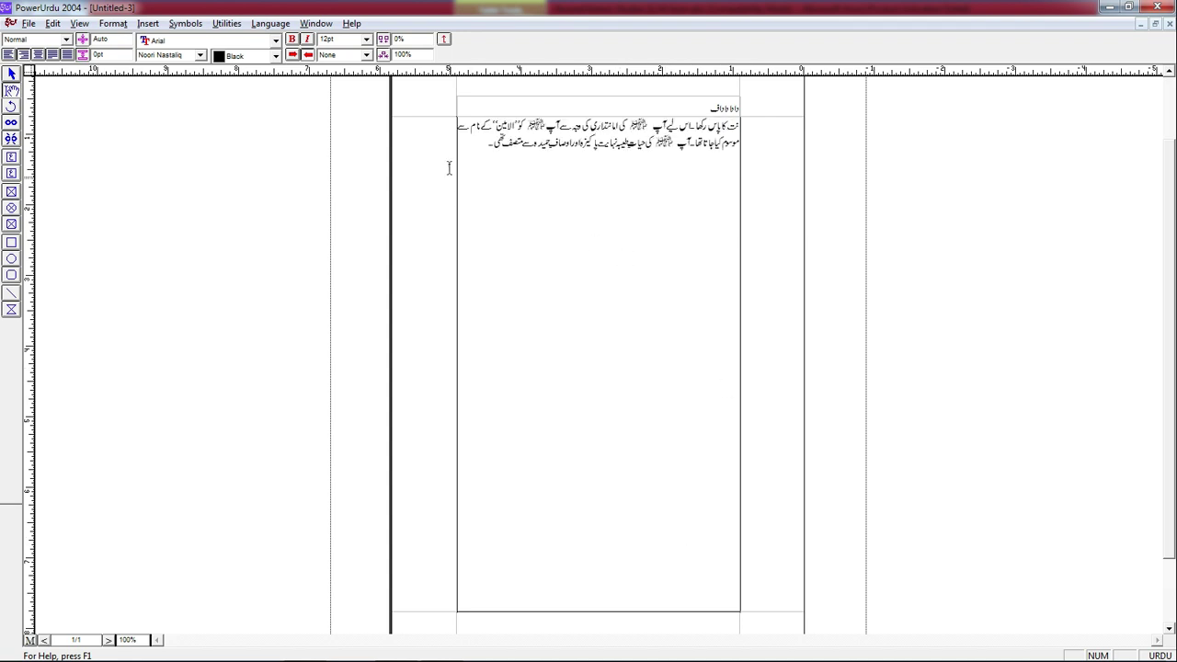
left_click_drag(480, 147, 750, 135)
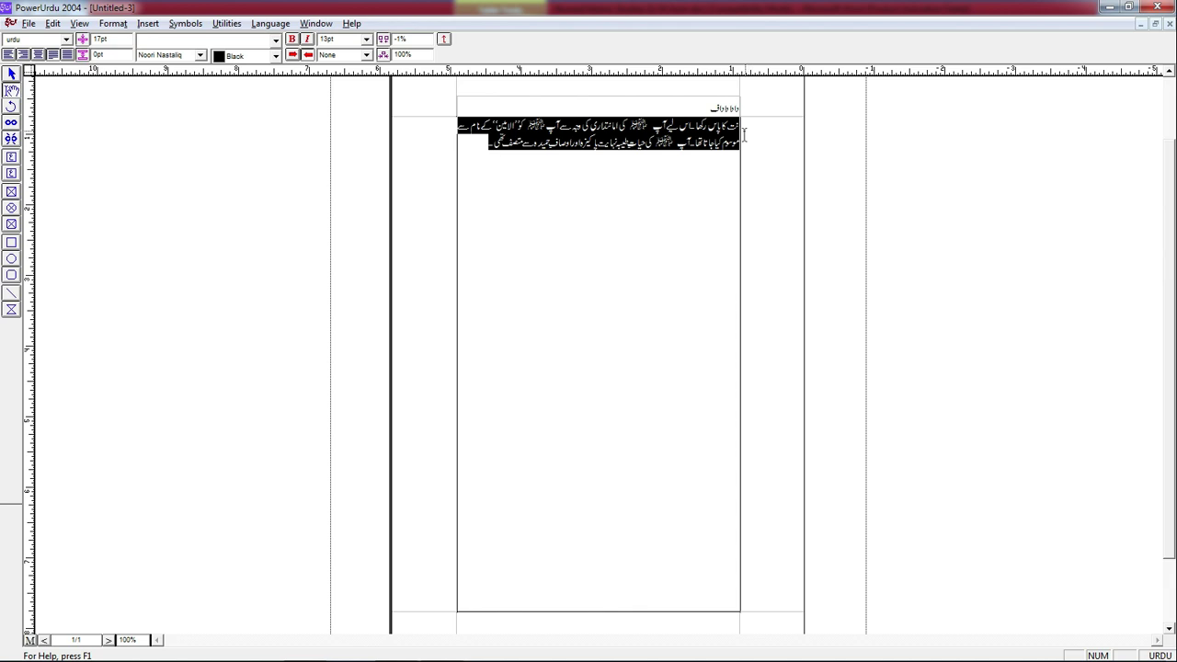
left_click(679, 143)
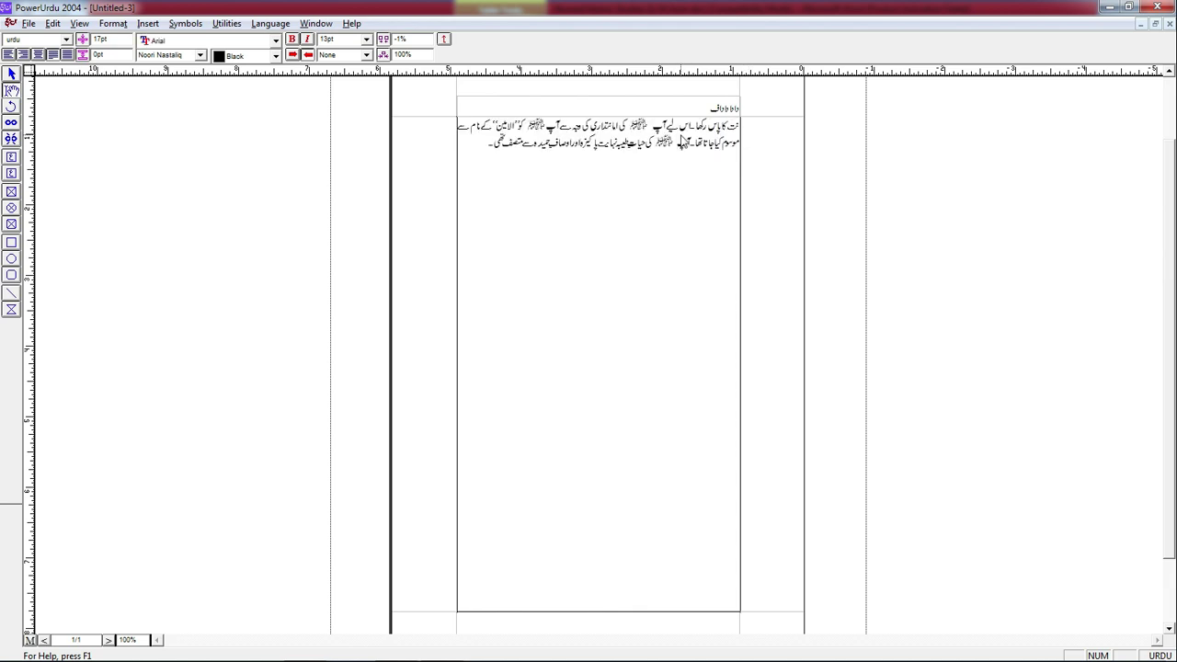